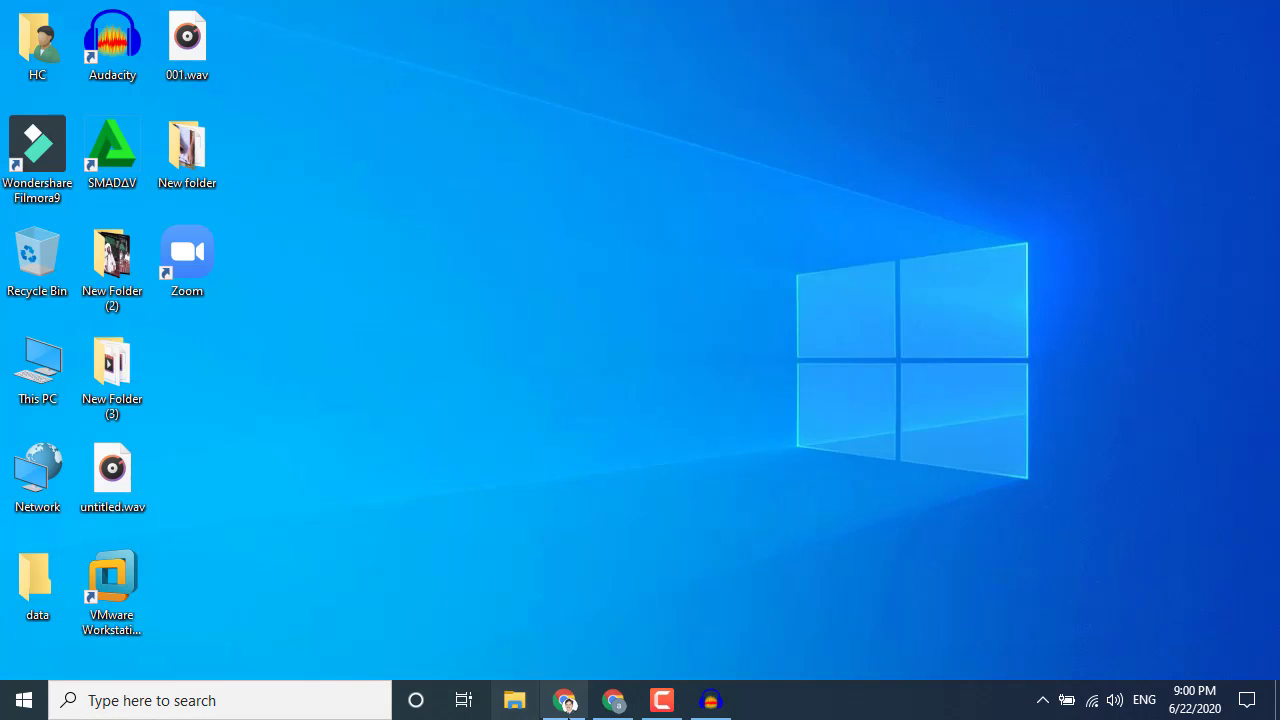
Switch to Google Chrome, go to google.com and search for hdd sentinel
{"action": "left_click", "coordinate": [613, 700]}
{"action": "left_click", "coordinate": [492, 55]}
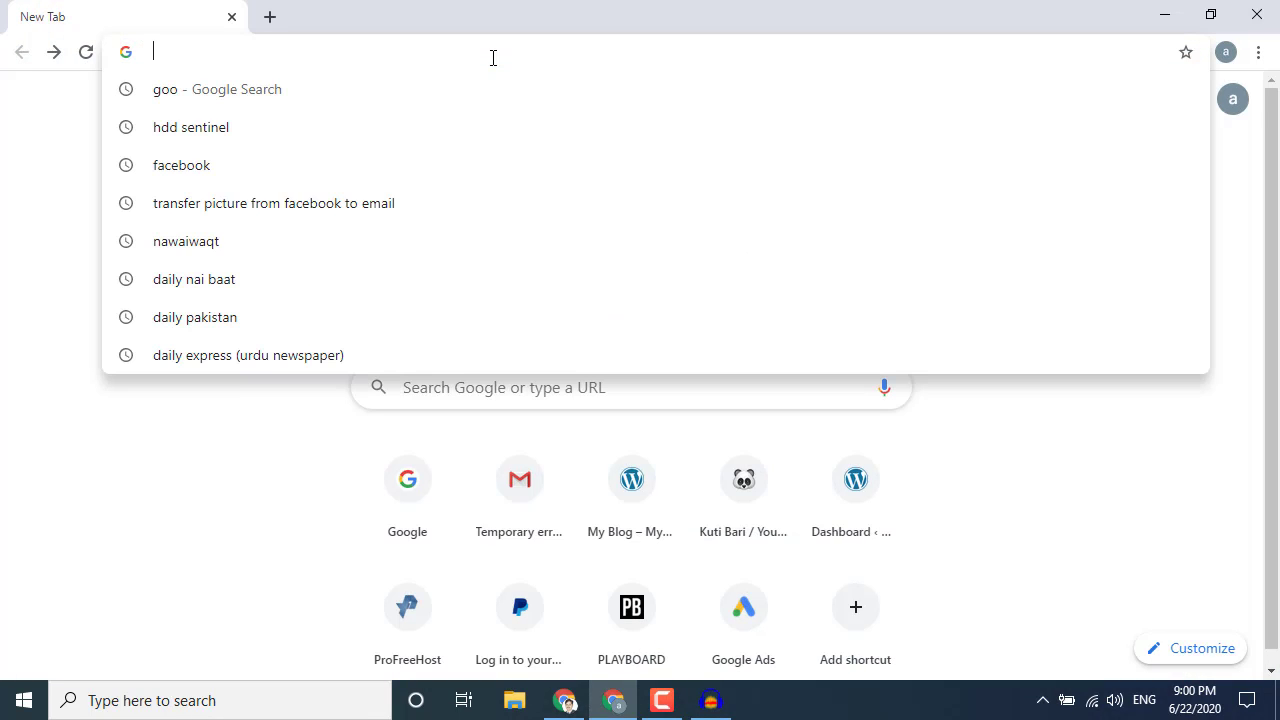
{"action": "type", "text": "google.com"}
{"action": "key", "text": "Return"}
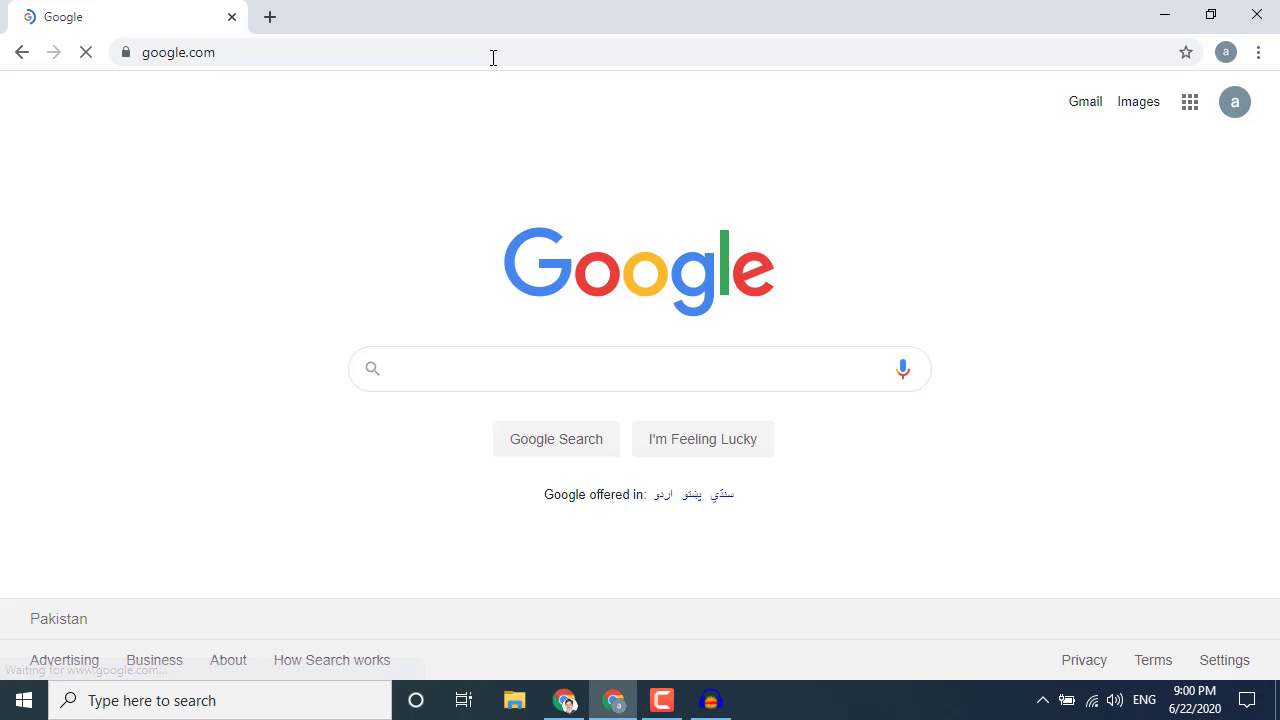
{"action": "type", "text": "hdd"}
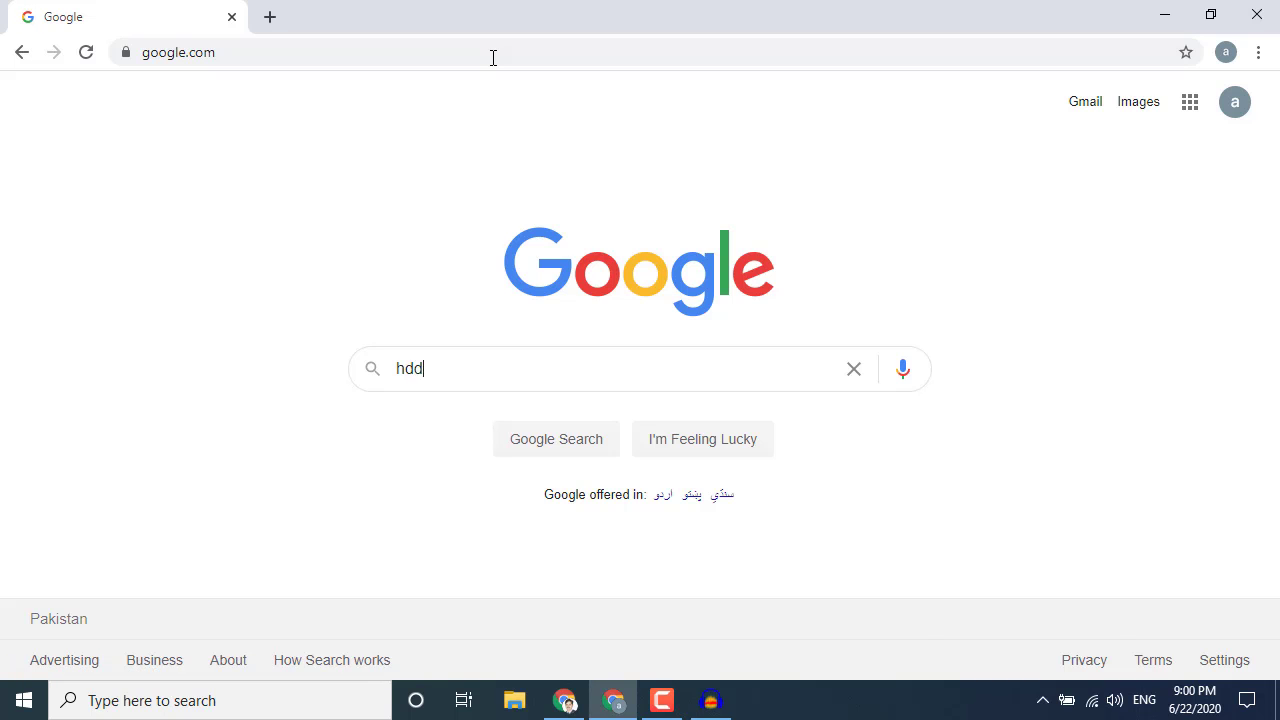
{"action": "key", "text": "Down"}
{"action": "key", "text": "Return"}
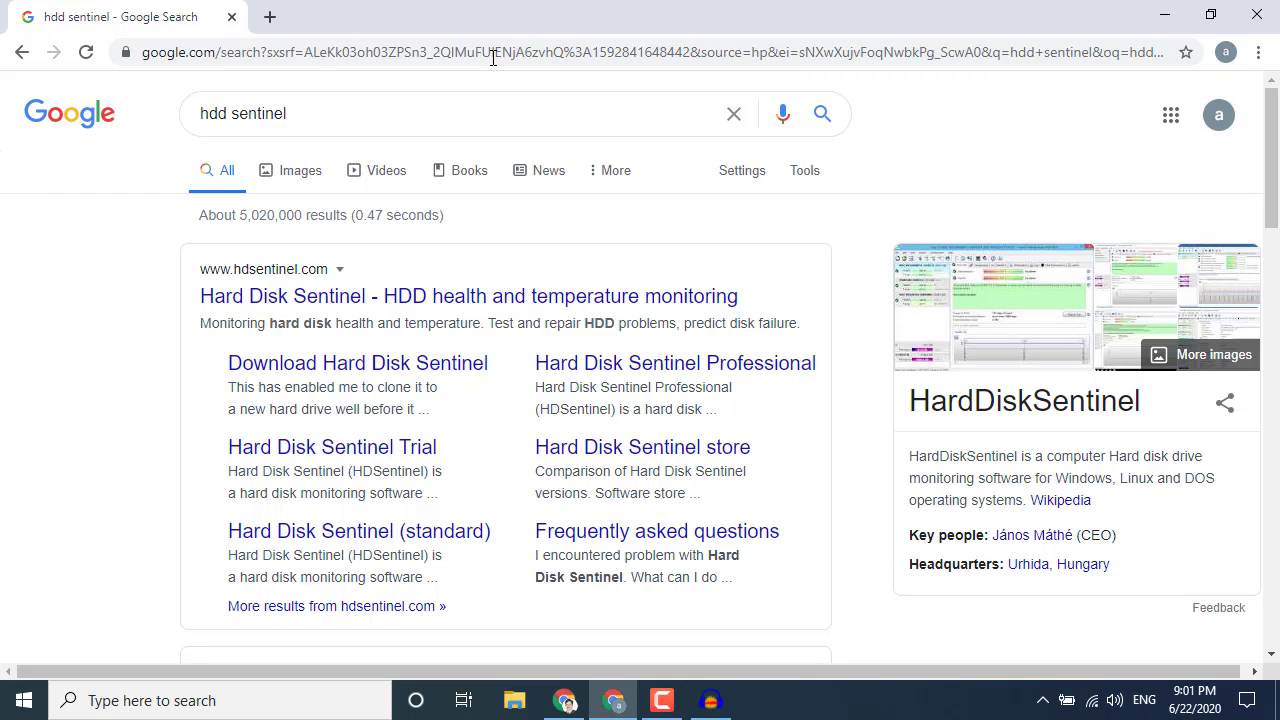
Open the Hard Disk Sentinel website from the search results and download the Hard Disk Sentinel Professional Setup v5.61 ZIP
{"action": "middle_click", "coordinate": [410, 300]}
{"action": "left_click", "coordinate": [320, 22]}
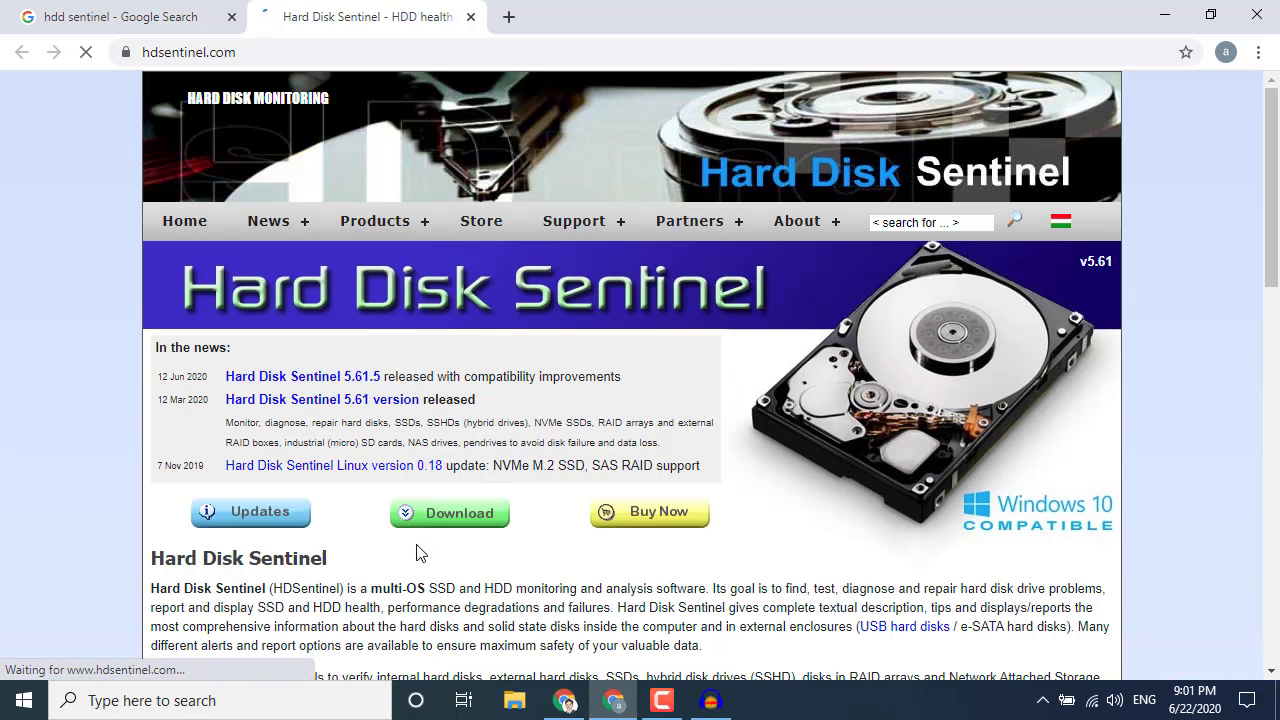
{"action": "left_click", "coordinate": [443, 518]}
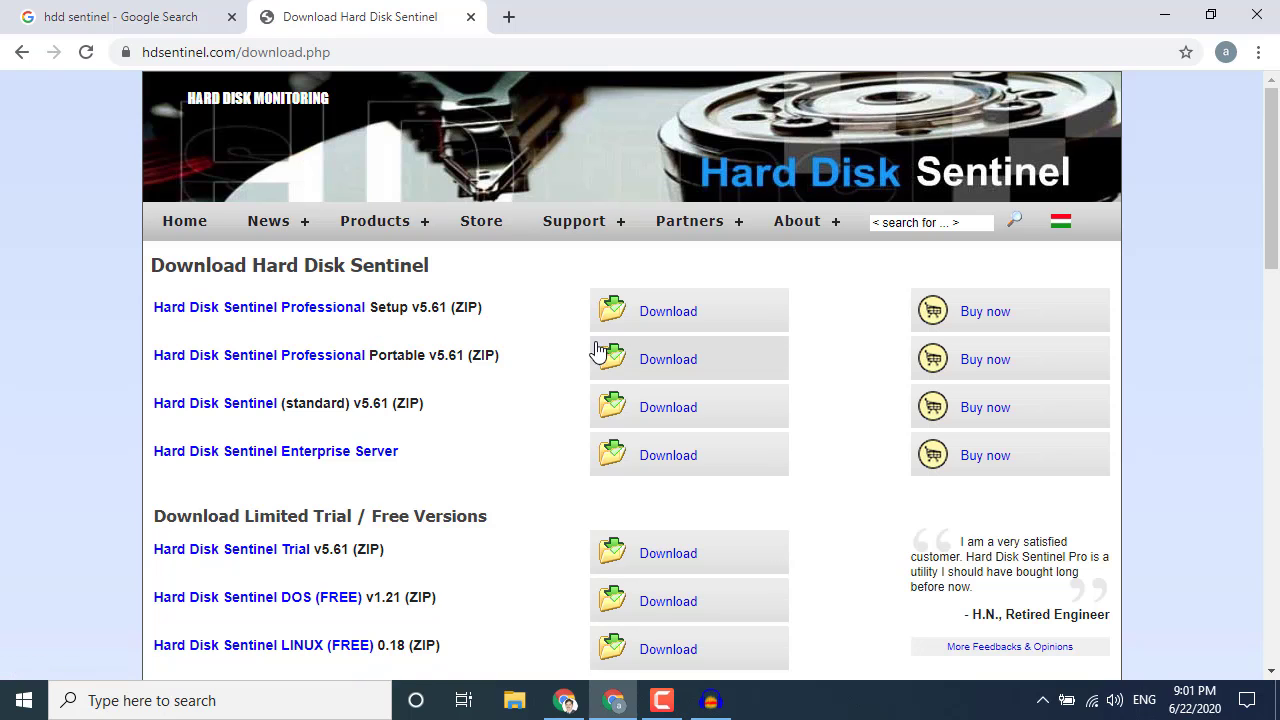
{"action": "left_click", "coordinate": [661, 318]}
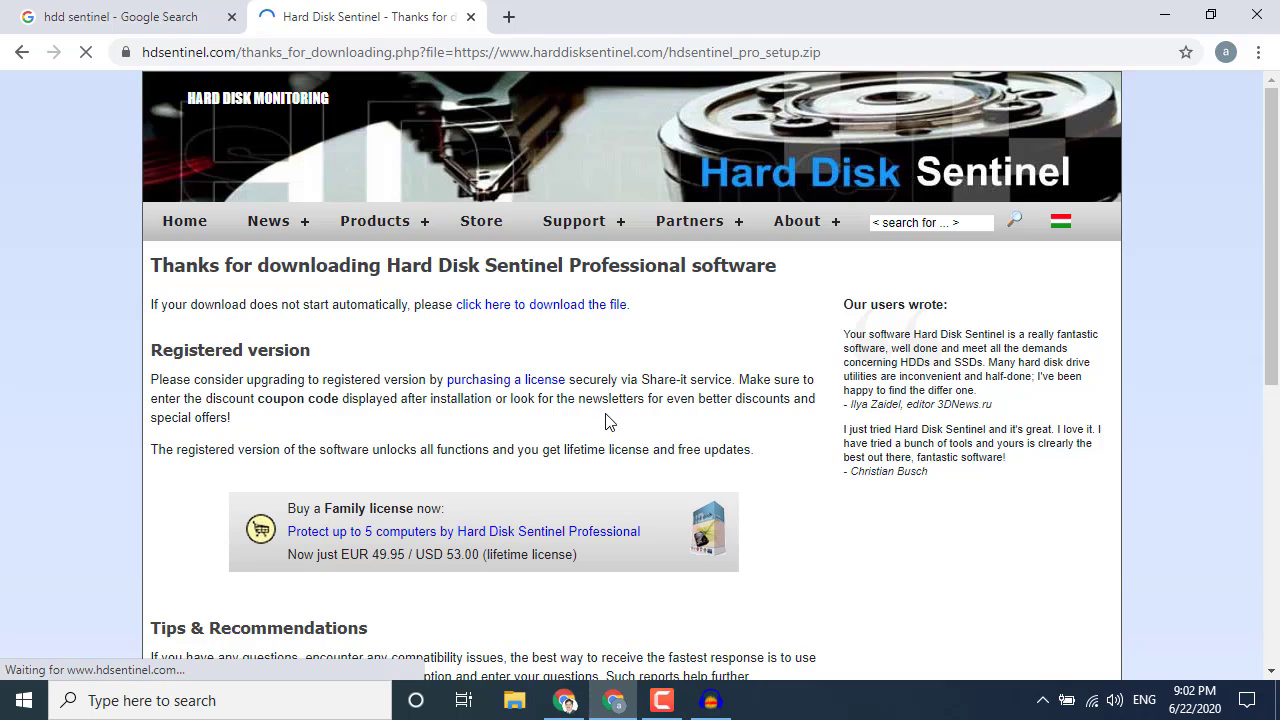
{"action": "scroll", "coordinate": [610, 405], "scroll_direction": "down", "scroll_amount": 4}
{"action": "scroll", "coordinate": [609, 420], "scroll_direction": "up", "scroll_amount": 2}
{"action": "scroll", "coordinate": [609, 423], "scroll_direction": "up", "scroll_amount": 1}
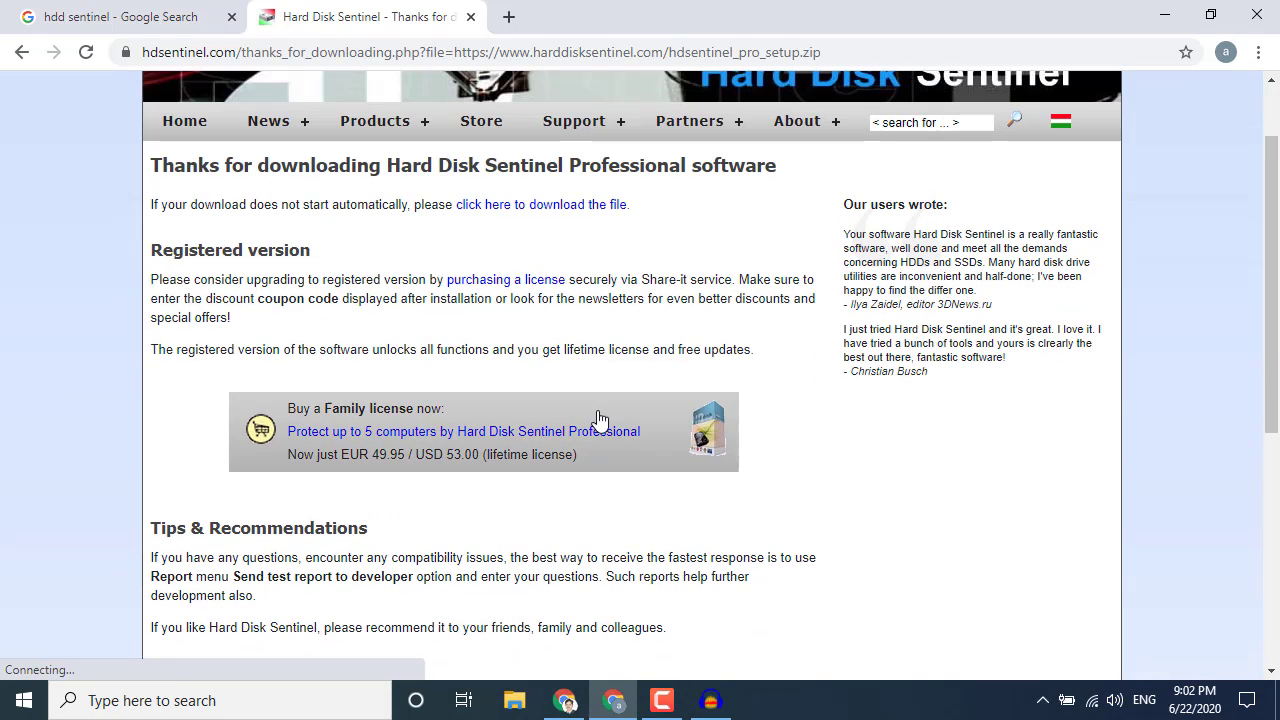
{"action": "left_click", "coordinate": [545, 205]}
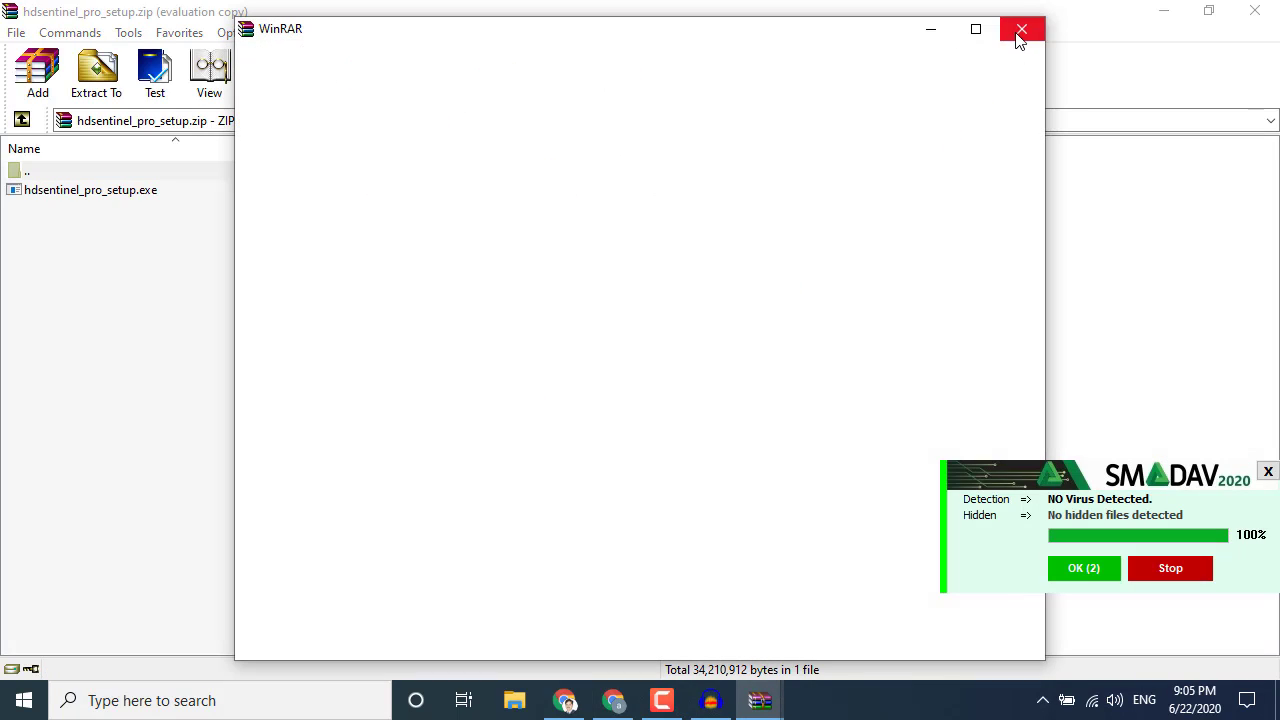
Dismiss the WinRAR notice, run hdsentinel_pro_setup.exe from the downloaded archive and close the archive
{"action": "left_click", "coordinate": [1021, 29]}
{"action": "left_click", "coordinate": [152, 196]}
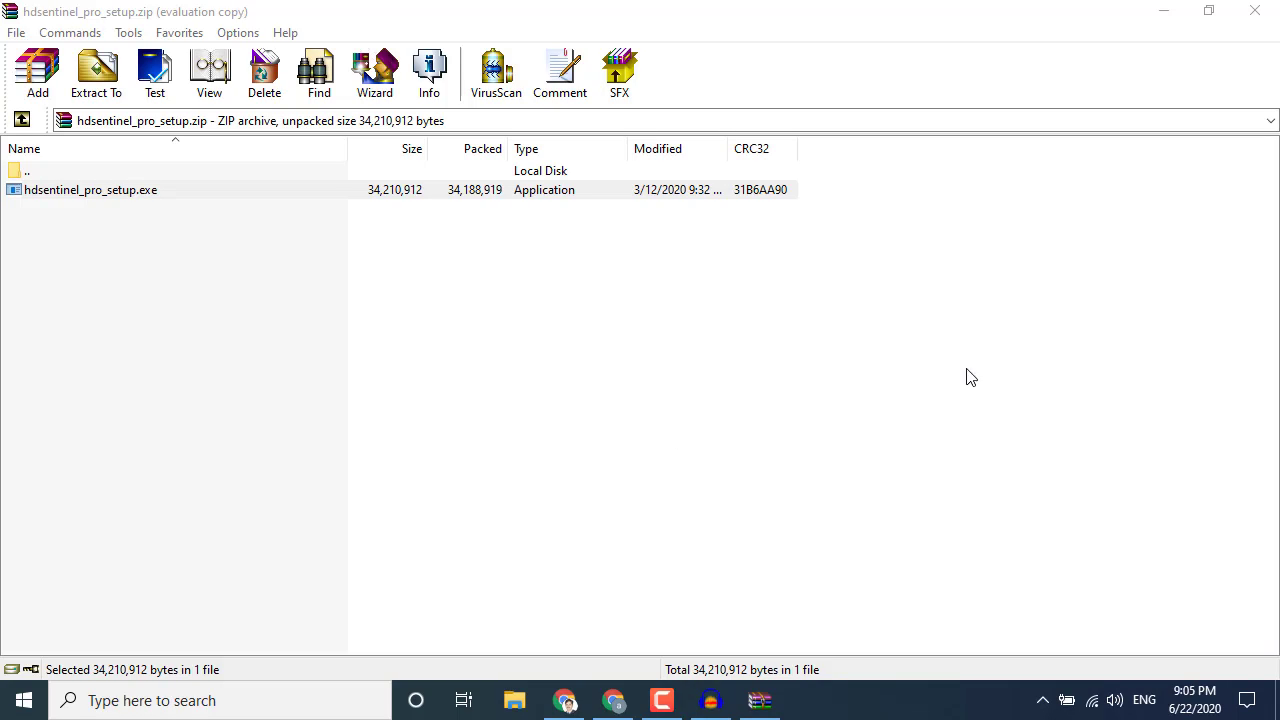
{"action": "left_click", "coordinate": [1255, 11]}
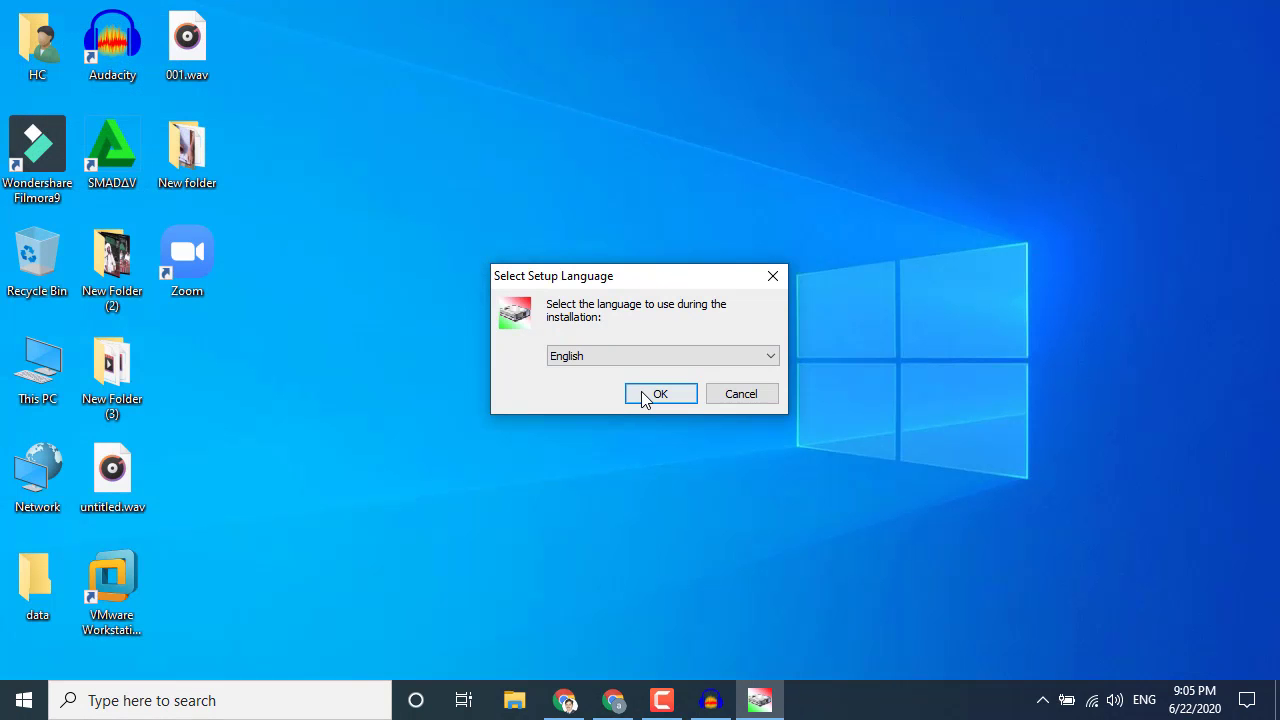
Use English as the setup language and accept the Hard Disk Sentinel license agreement
{"action": "left_click", "coordinate": [643, 394]}
{"action": "left_click", "coordinate": [737, 512]}
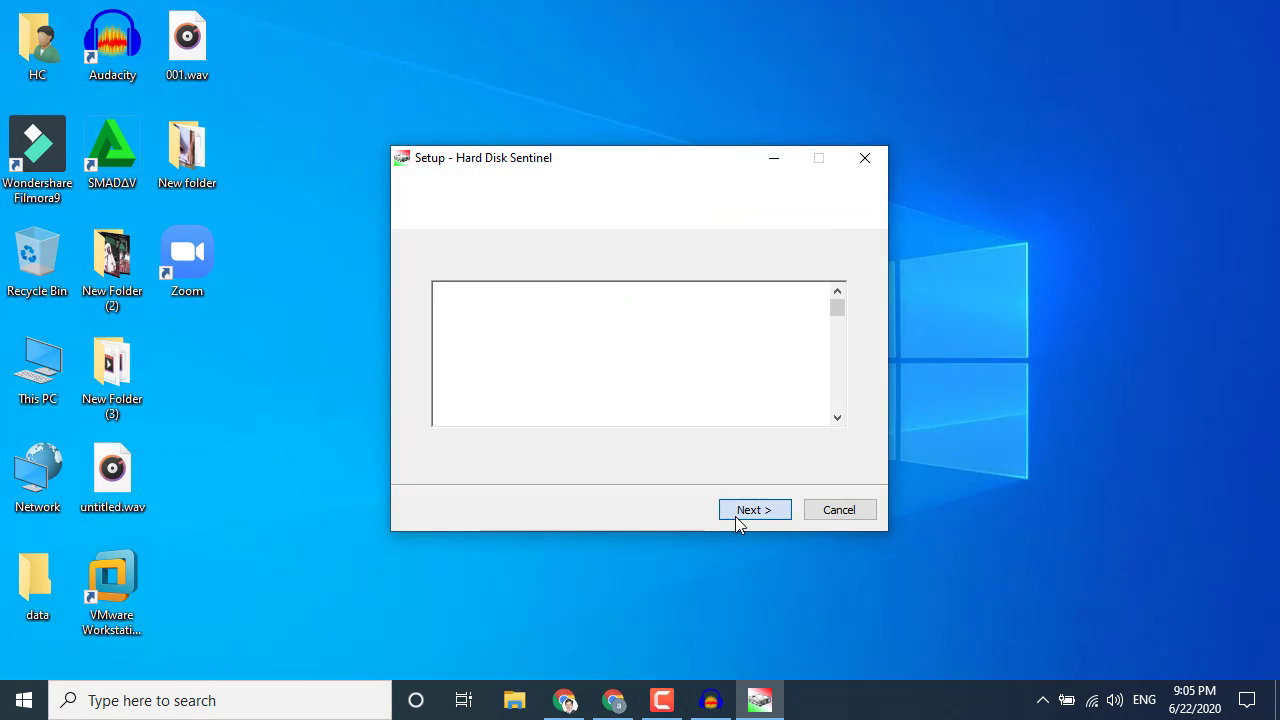
{"action": "left_click", "coordinate": [500, 448]}
{"action": "left_click", "coordinate": [752, 511]}
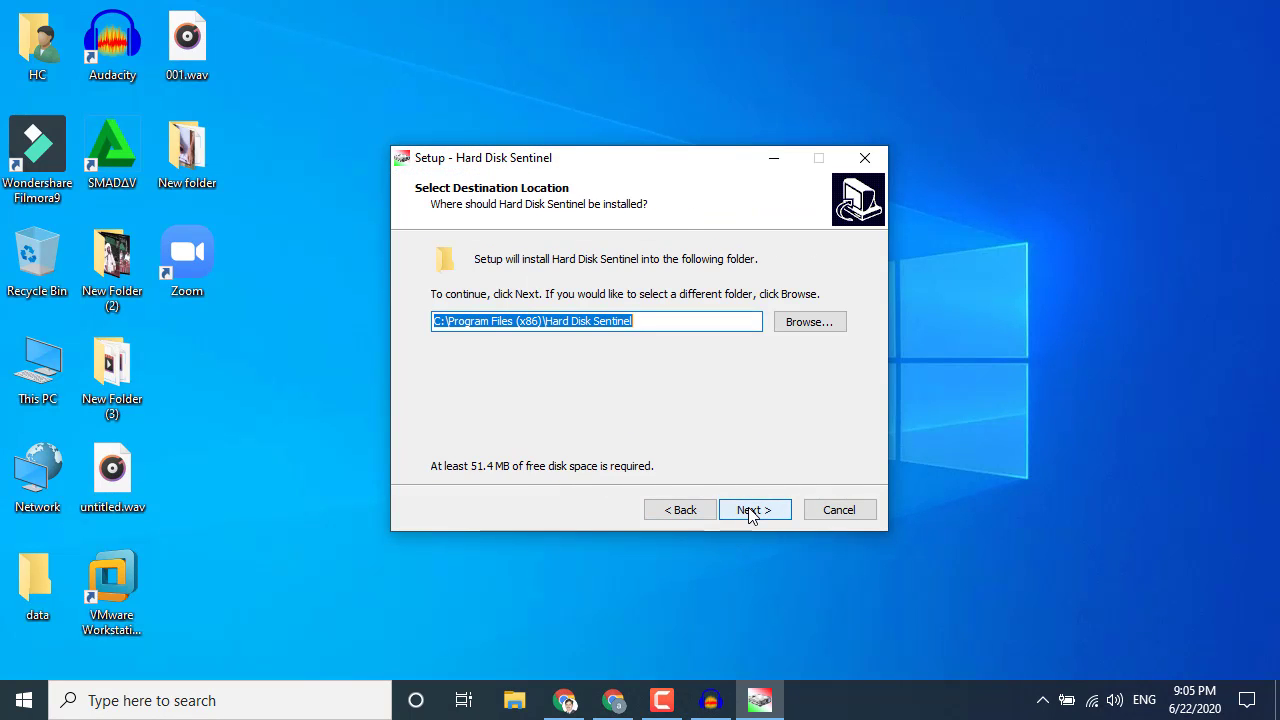
Install Hard Disk Sentinel to C:\Program Files (x86)\Hard Disk Sentinel with desktop and Quick Launch icons, and complete the setup
{"action": "left_click", "coordinate": [752, 511]}
{"action": "left_click", "coordinate": [752, 511]}
{"action": "left_click", "coordinate": [752, 511]}
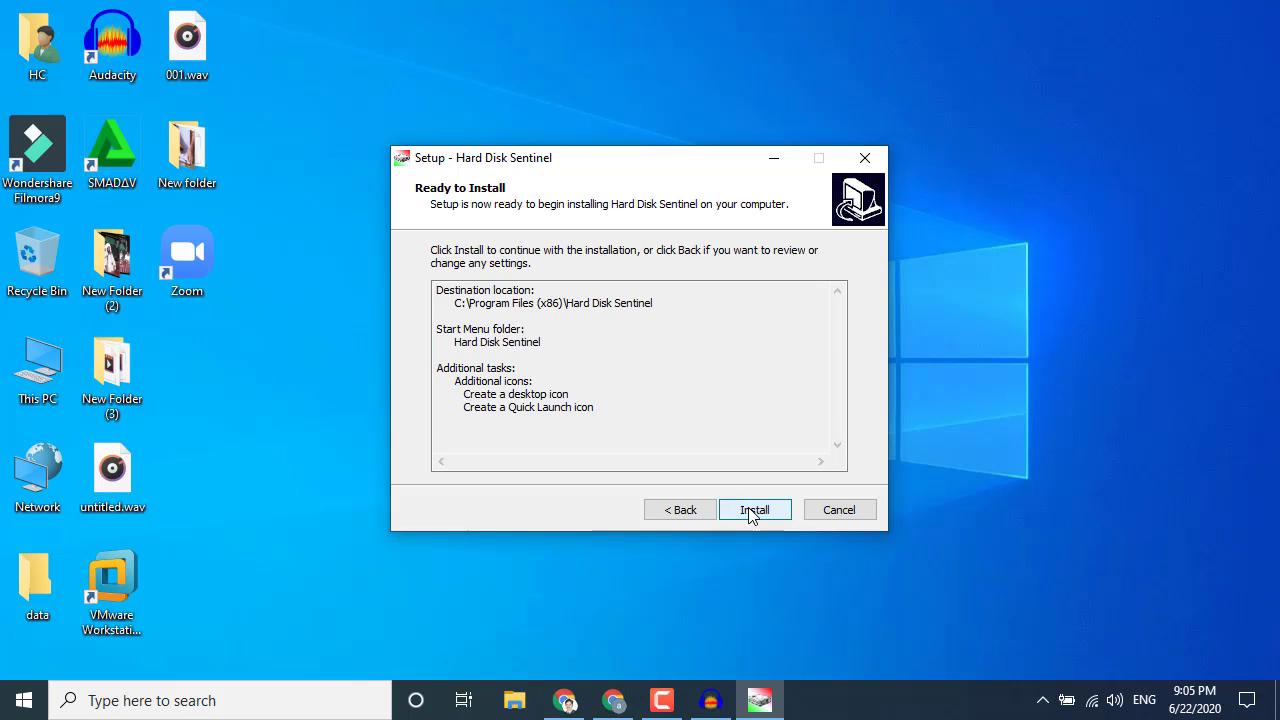
{"action": "left_click", "coordinate": [751, 511]}
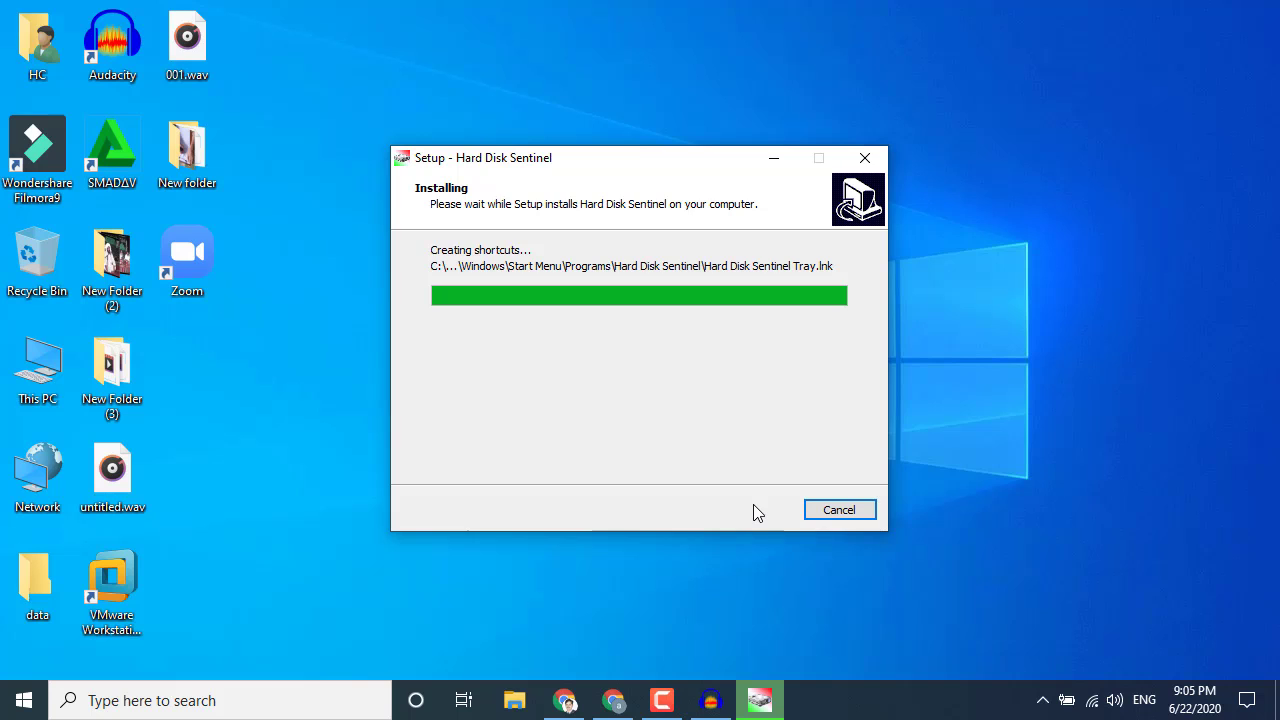
{"action": "left_click", "coordinate": [755, 511]}
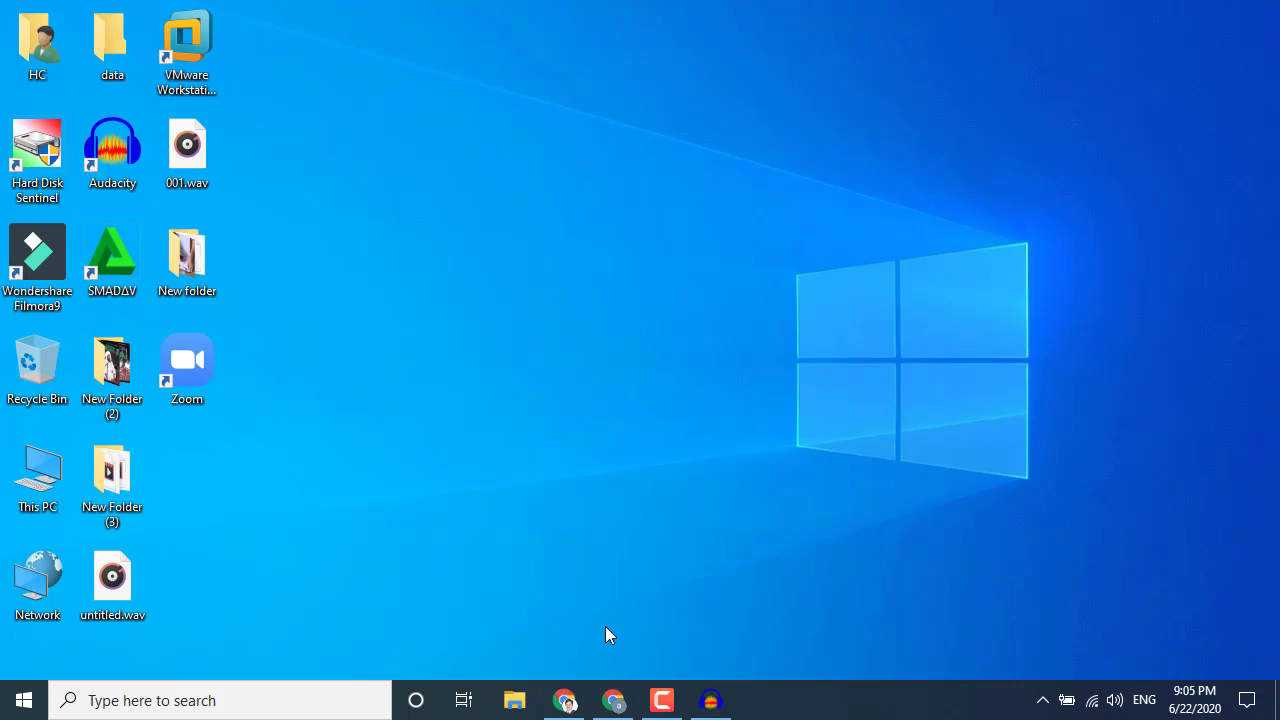
Launch Hard Disk Sentinel, dismiss its evaluation notice and compare its drive list with the drives in This PC
{"action": "double_click", "coordinate": [37, 155]}
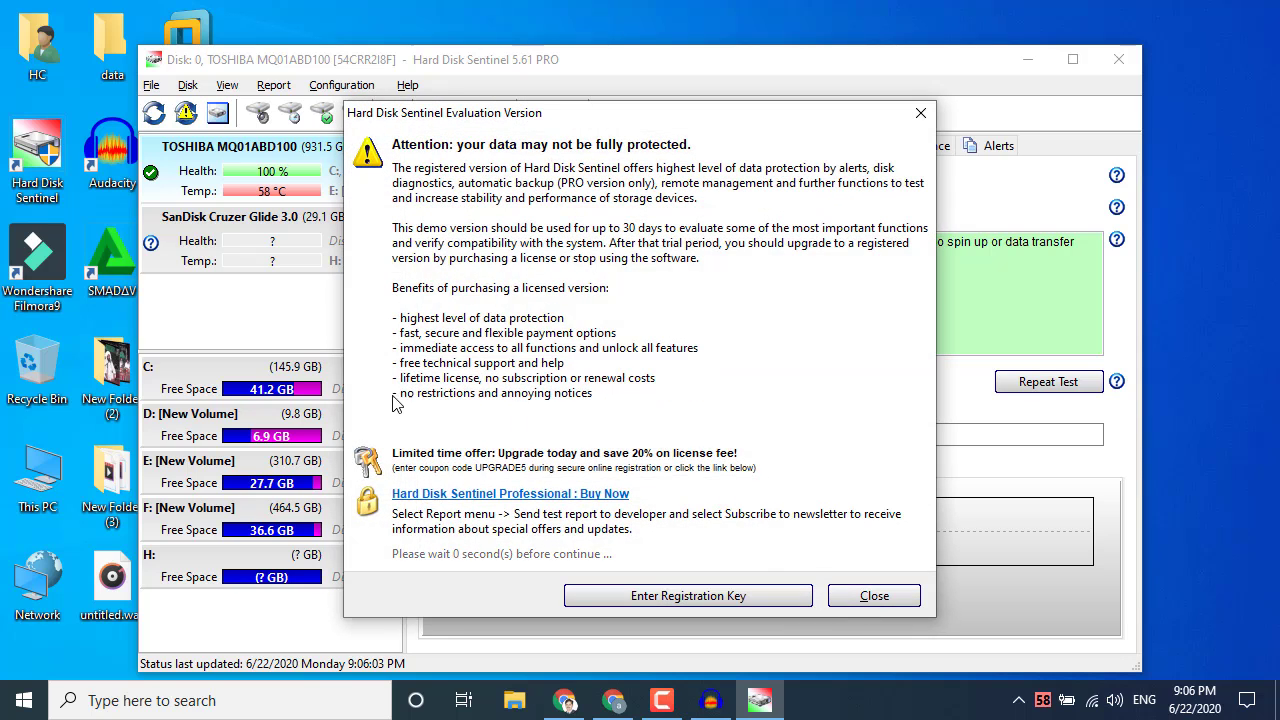
{"action": "left_click", "coordinate": [874, 600]}
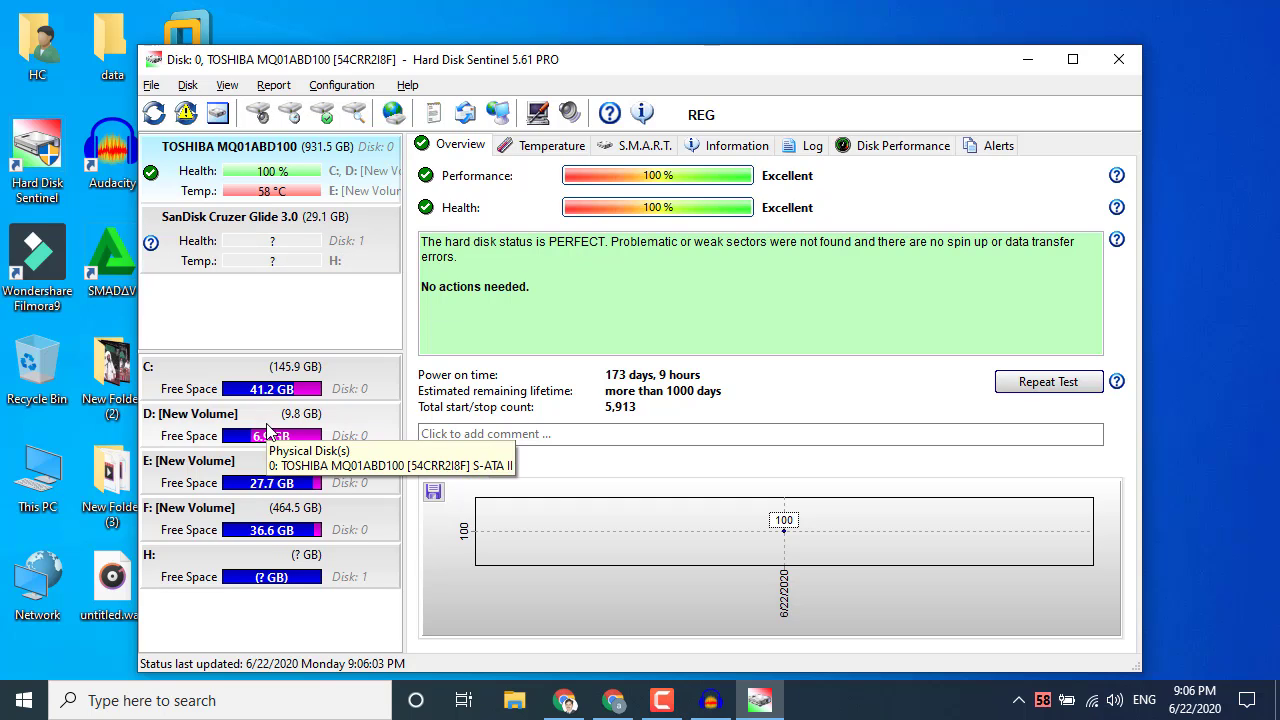
{"action": "left_click", "coordinate": [37, 480]}
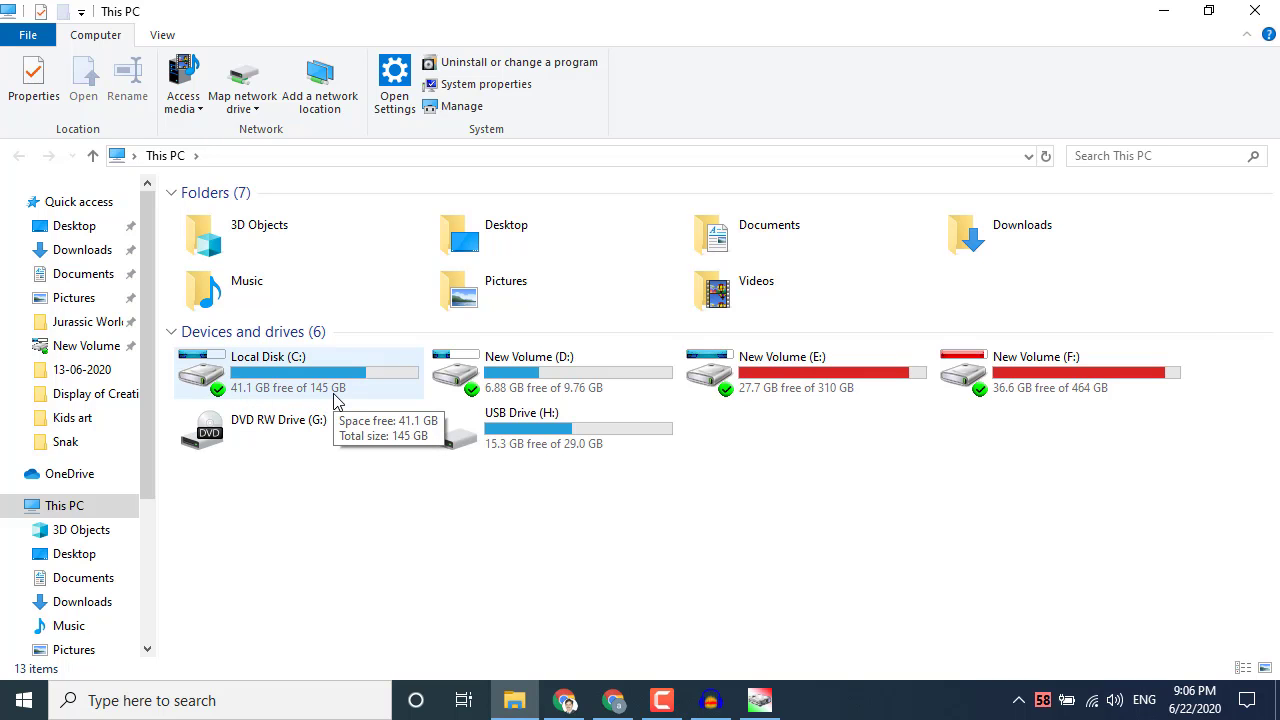
{"action": "left_click", "coordinate": [1255, 10]}
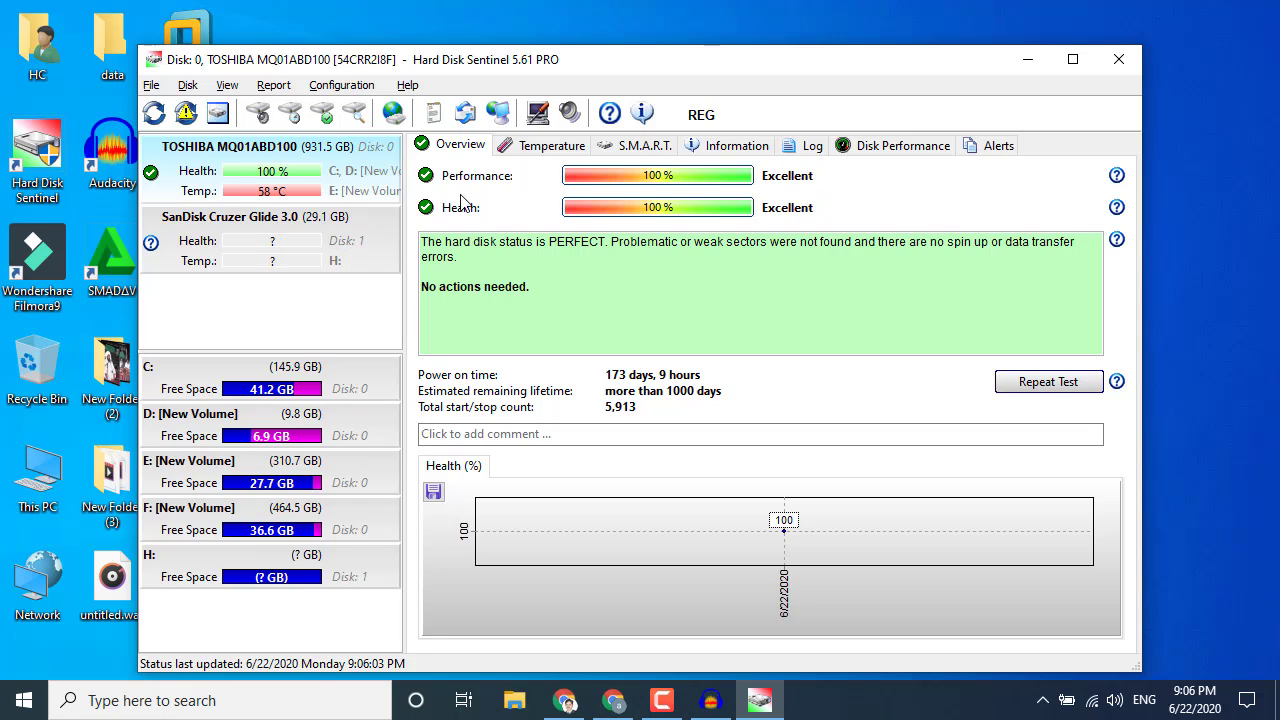
Examine the TOSHIBA disk's temperature, S.M.A.R.T., information, log and performance pages, plus the SanDisk drive's performance and alerts
{"action": "left_click", "coordinate": [518, 149]}
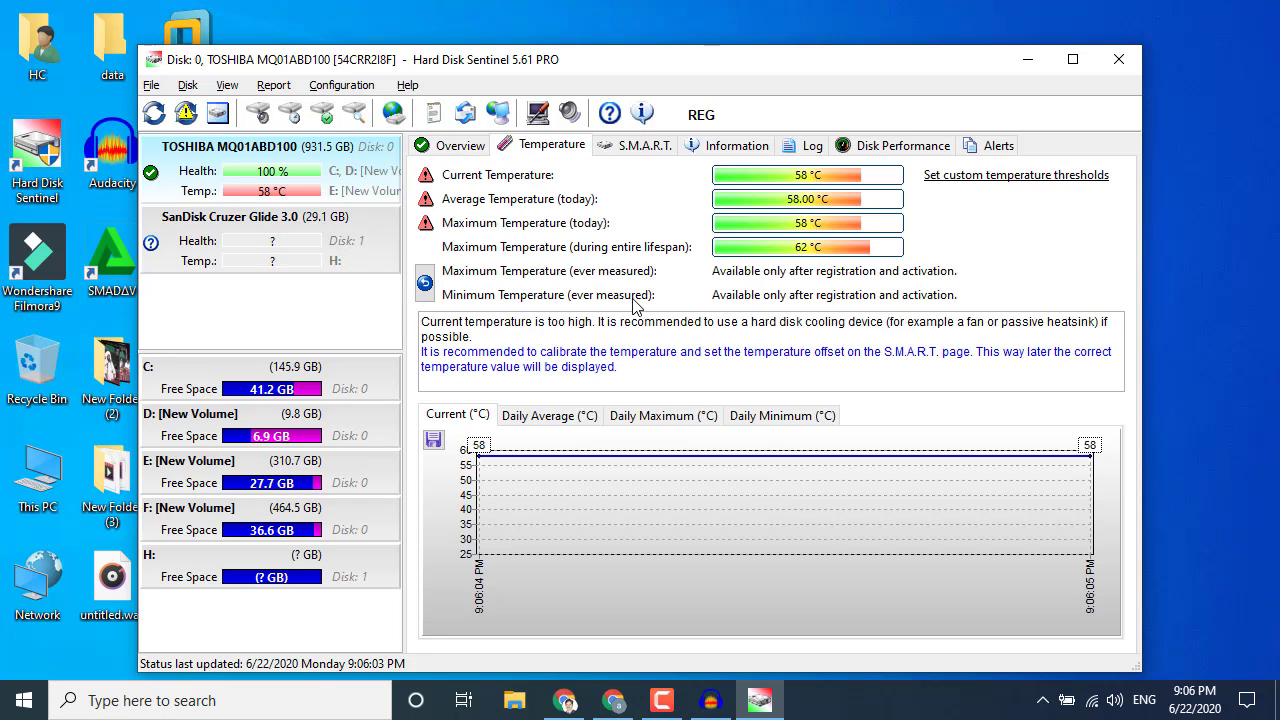
{"action": "left_click", "coordinate": [648, 156]}
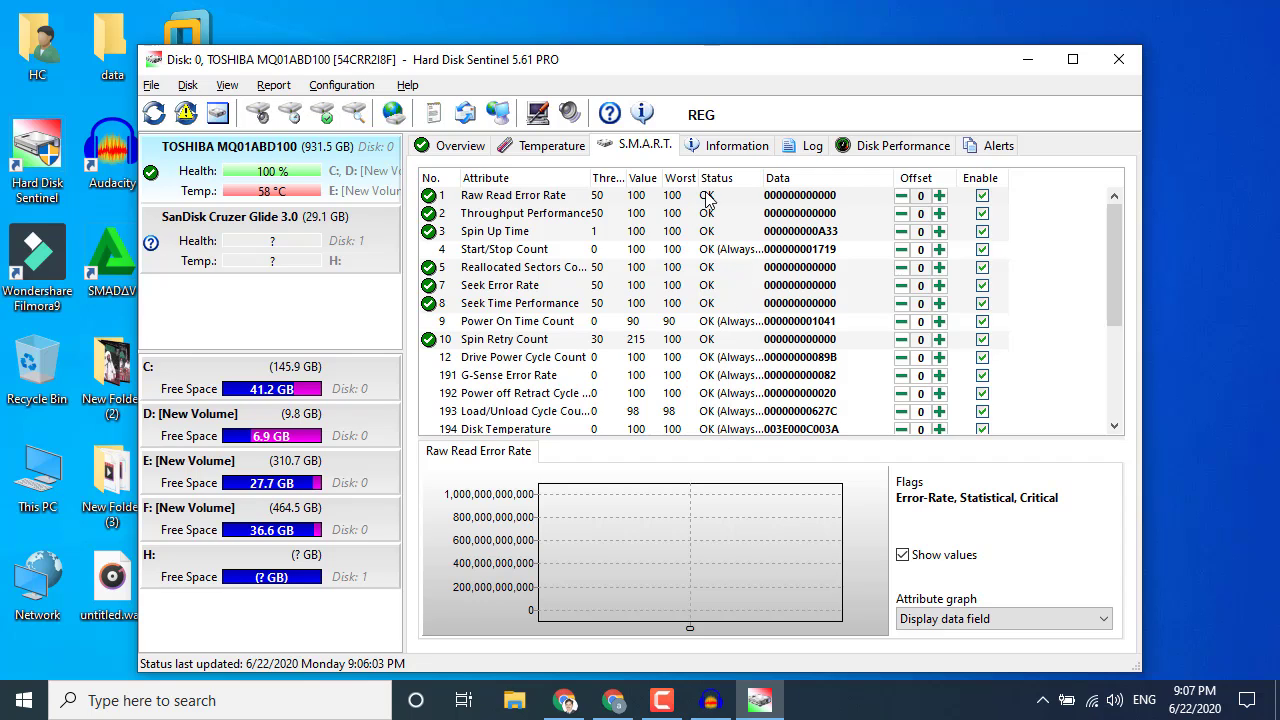
{"action": "left_click", "coordinate": [722, 156]}
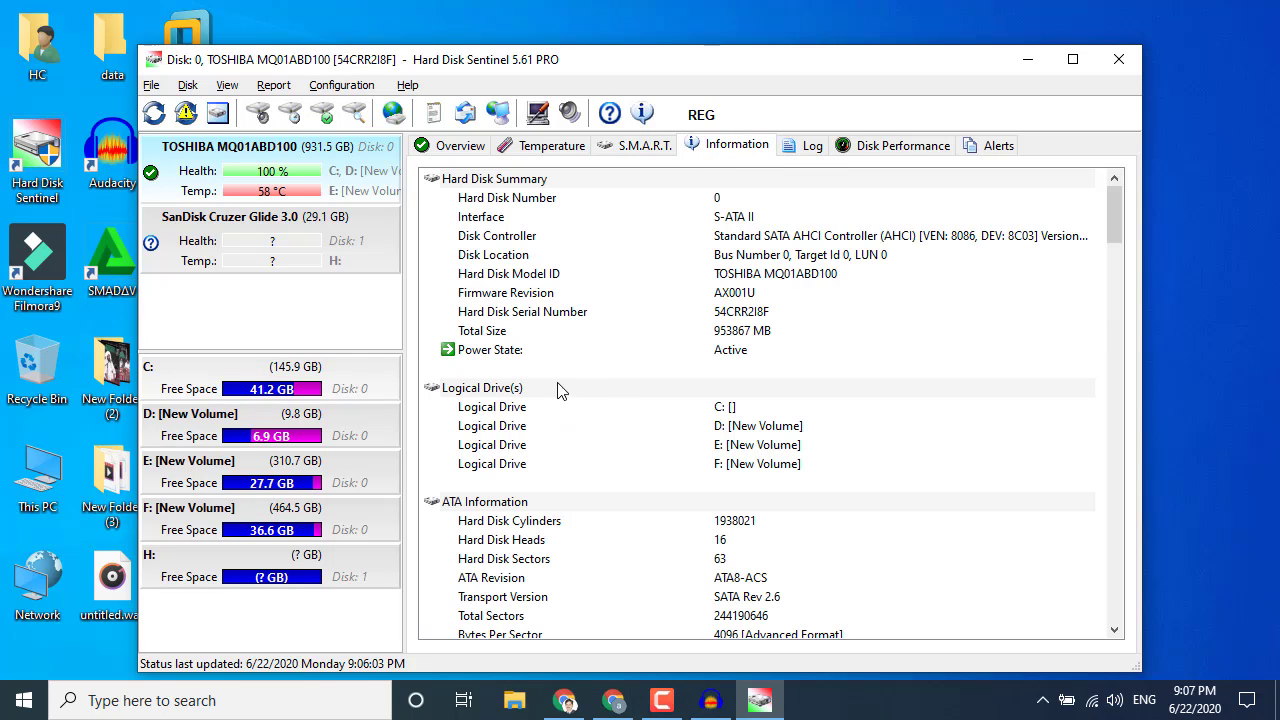
{"action": "left_click", "coordinate": [811, 146]}
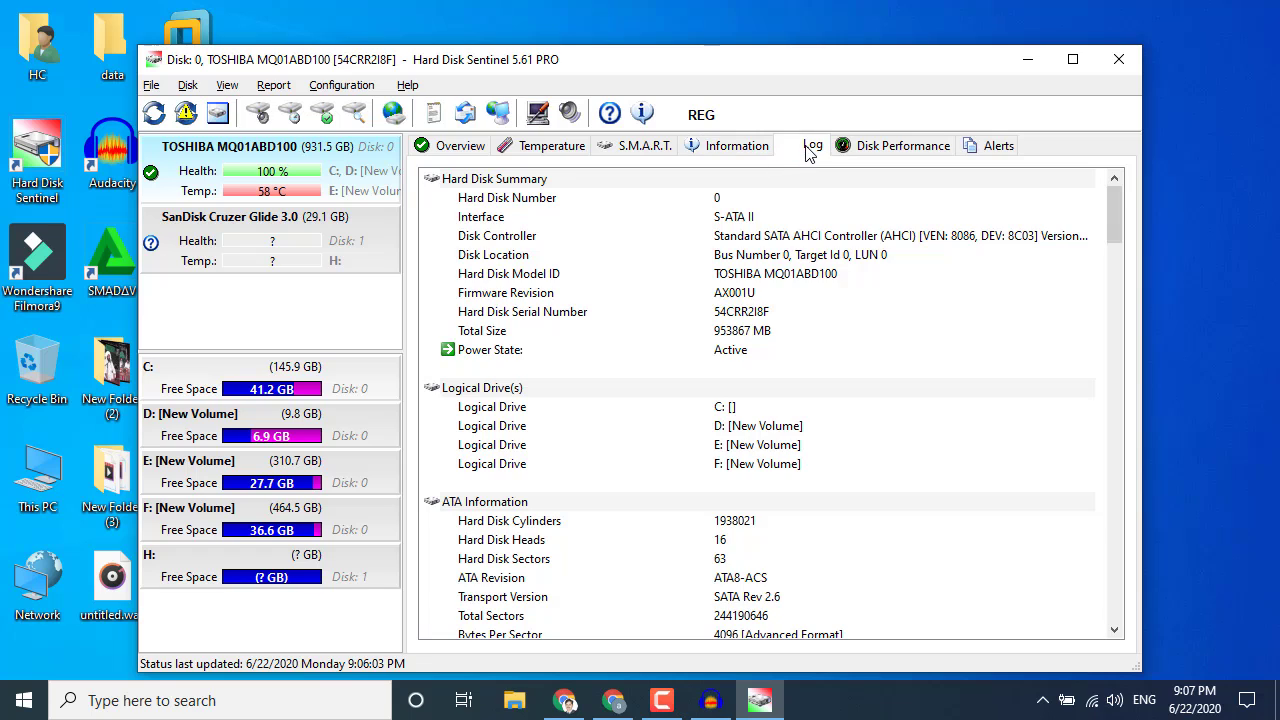
{"action": "left_click", "coordinate": [873, 147]}
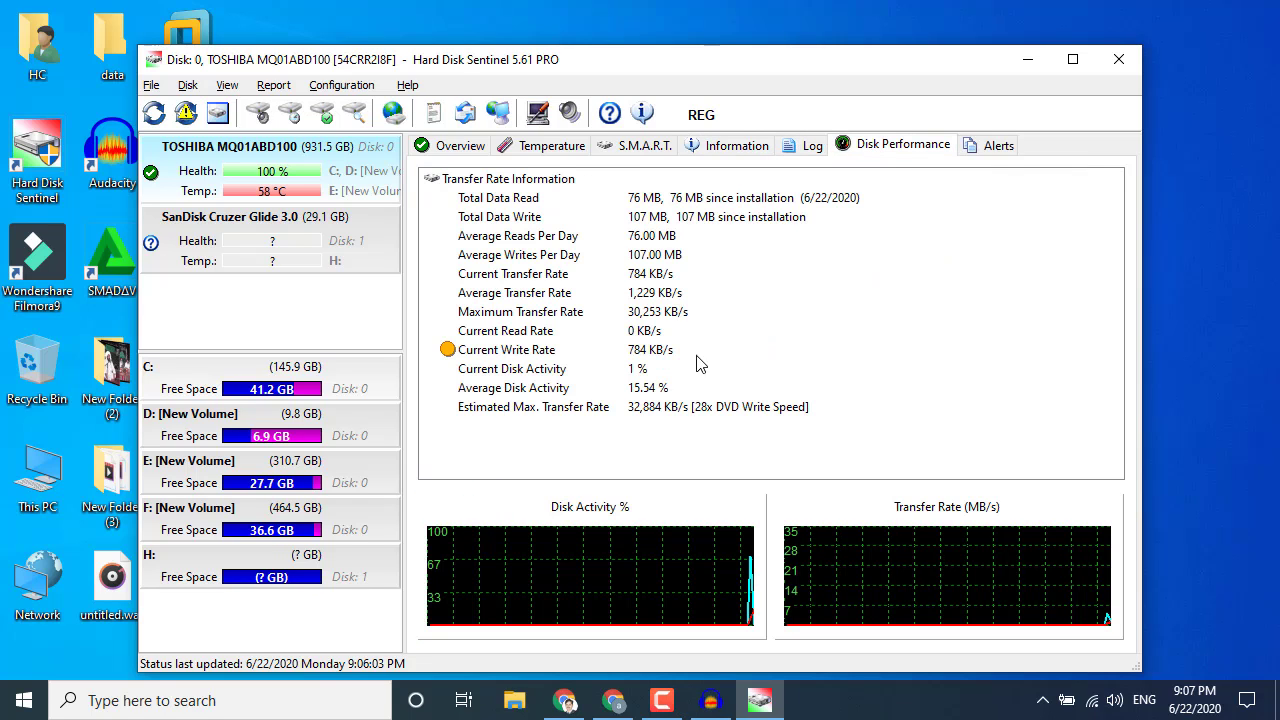
{"action": "key", "text": "Down"}
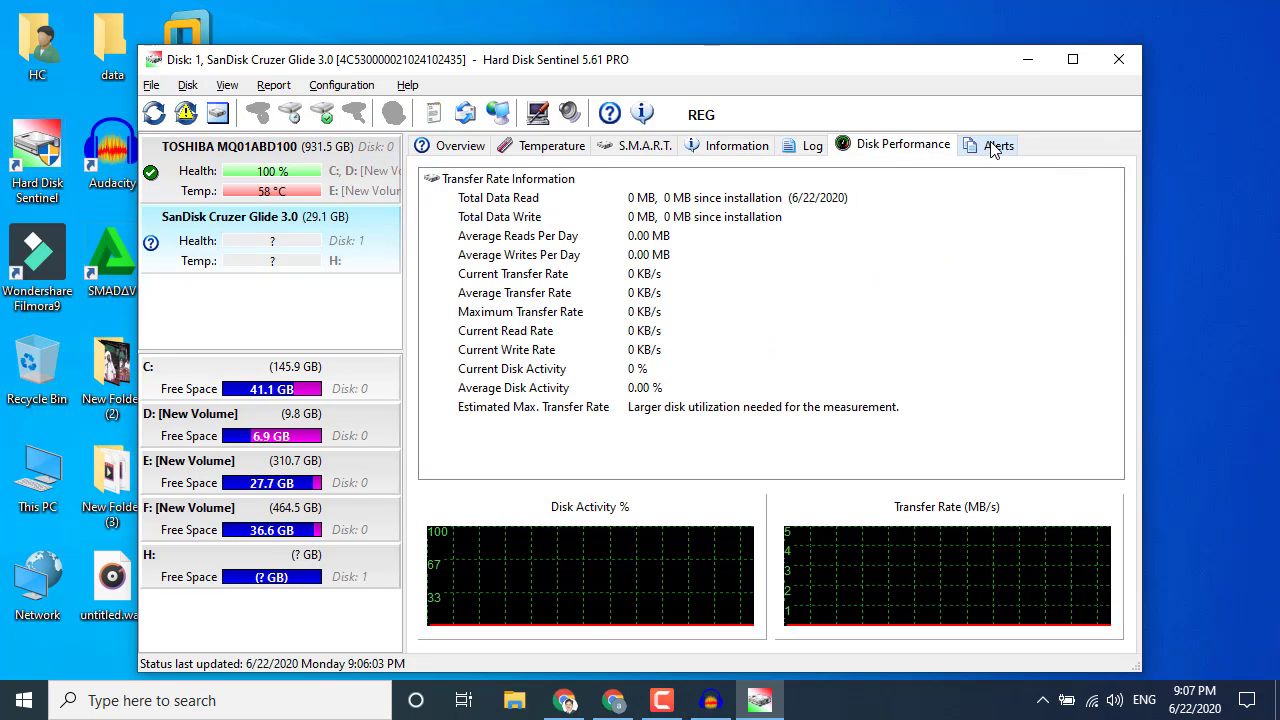
{"action": "left_click", "coordinate": [995, 147]}
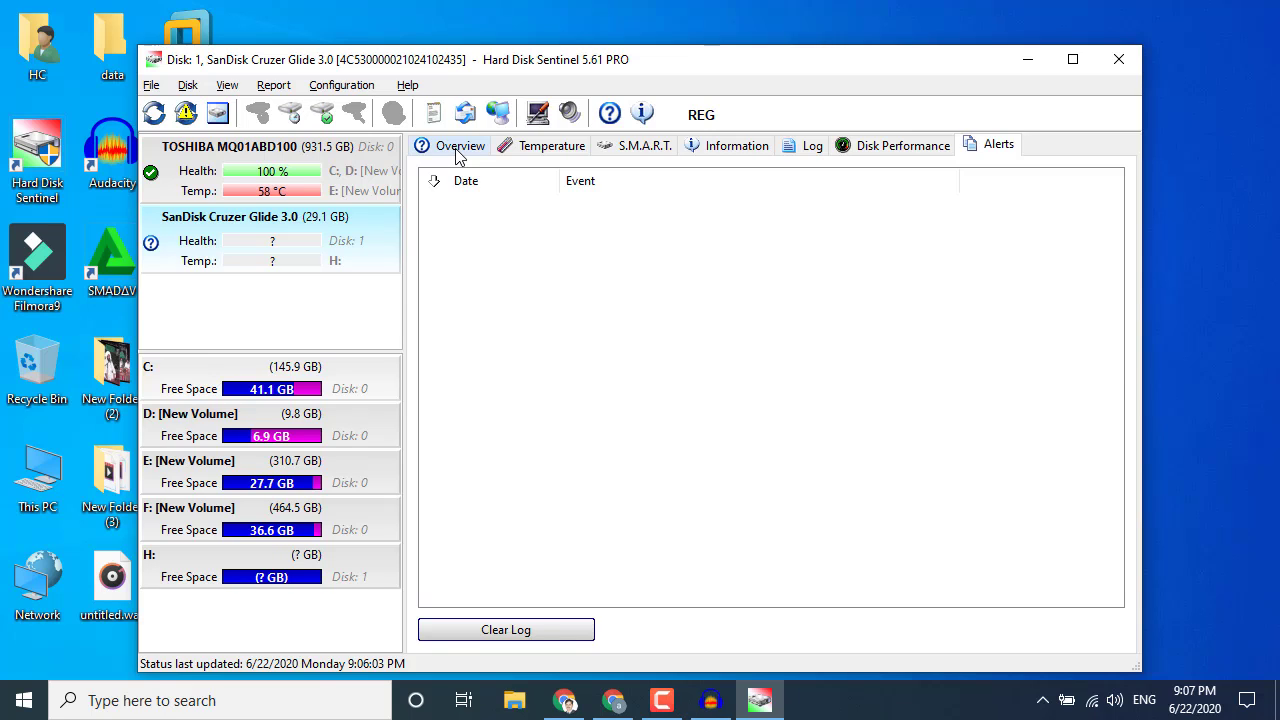
{"action": "left_click", "coordinate": [325, 190]}
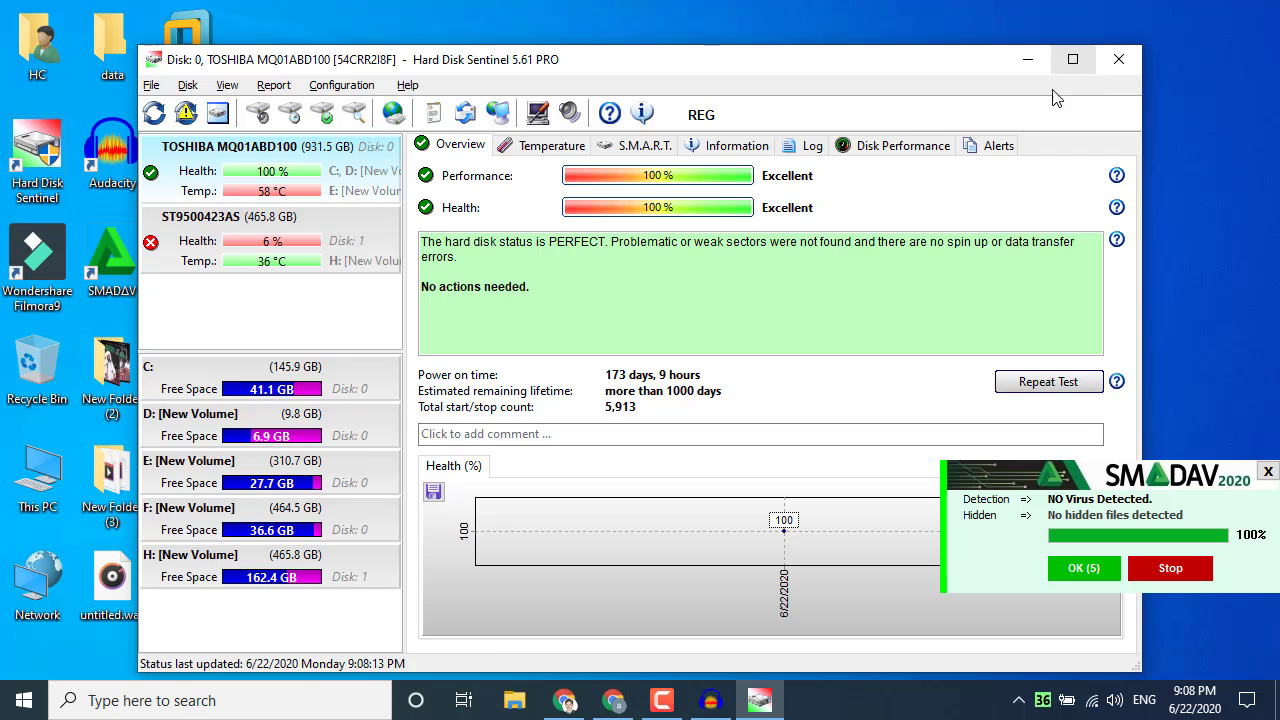
Examine the health overview and temperature details of the ST9500423AS disk
{"action": "left_click", "coordinate": [249, 273]}
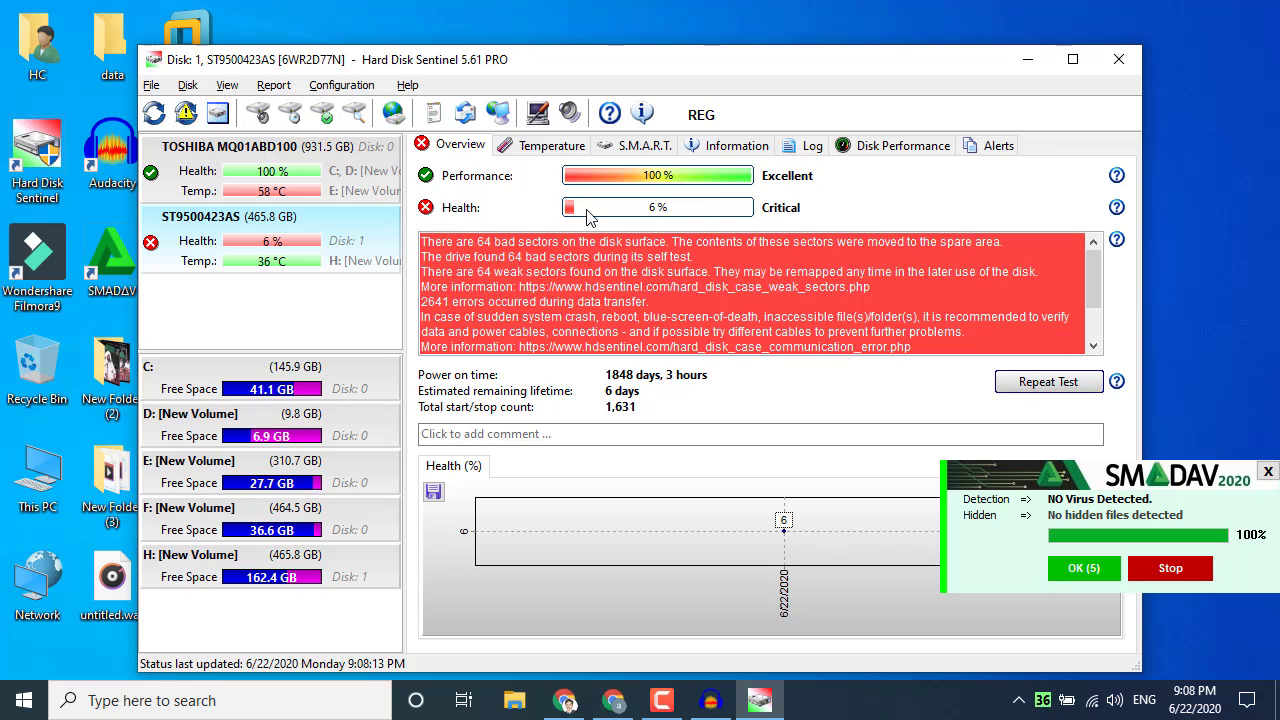
{"action": "mouse_move", "coordinate": [593, 218]}
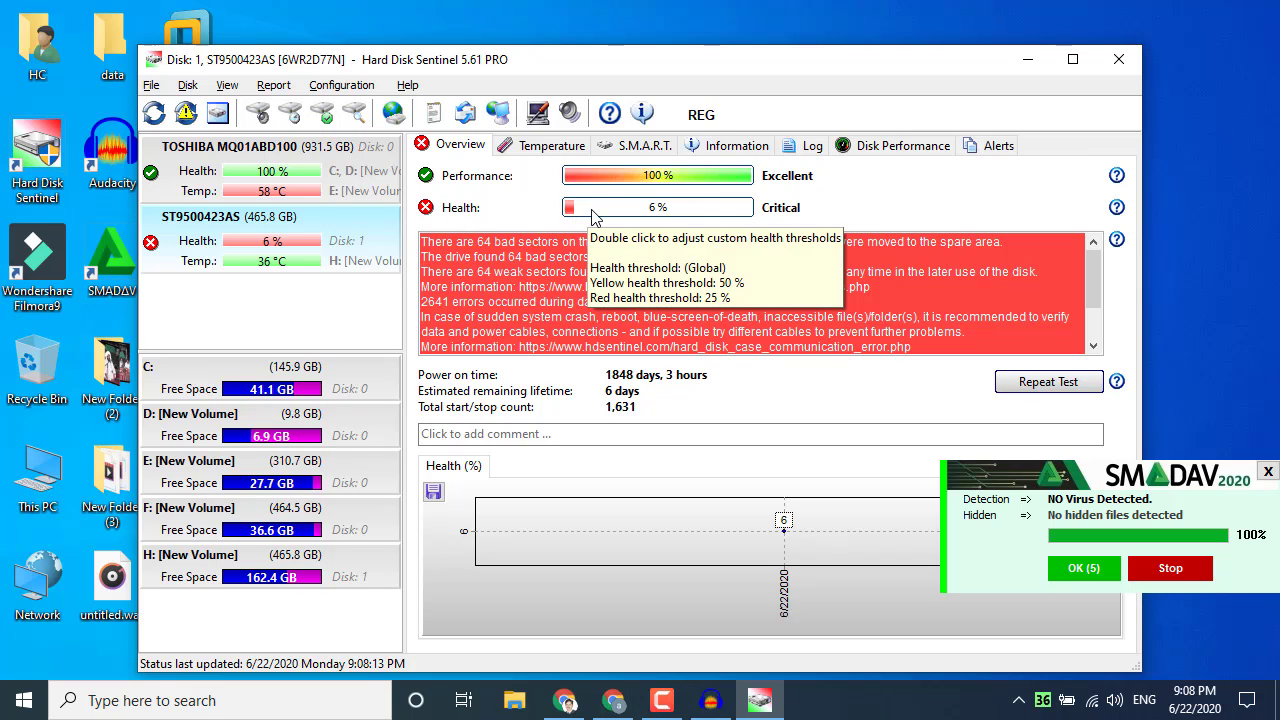
{"action": "left_click", "coordinate": [540, 147]}
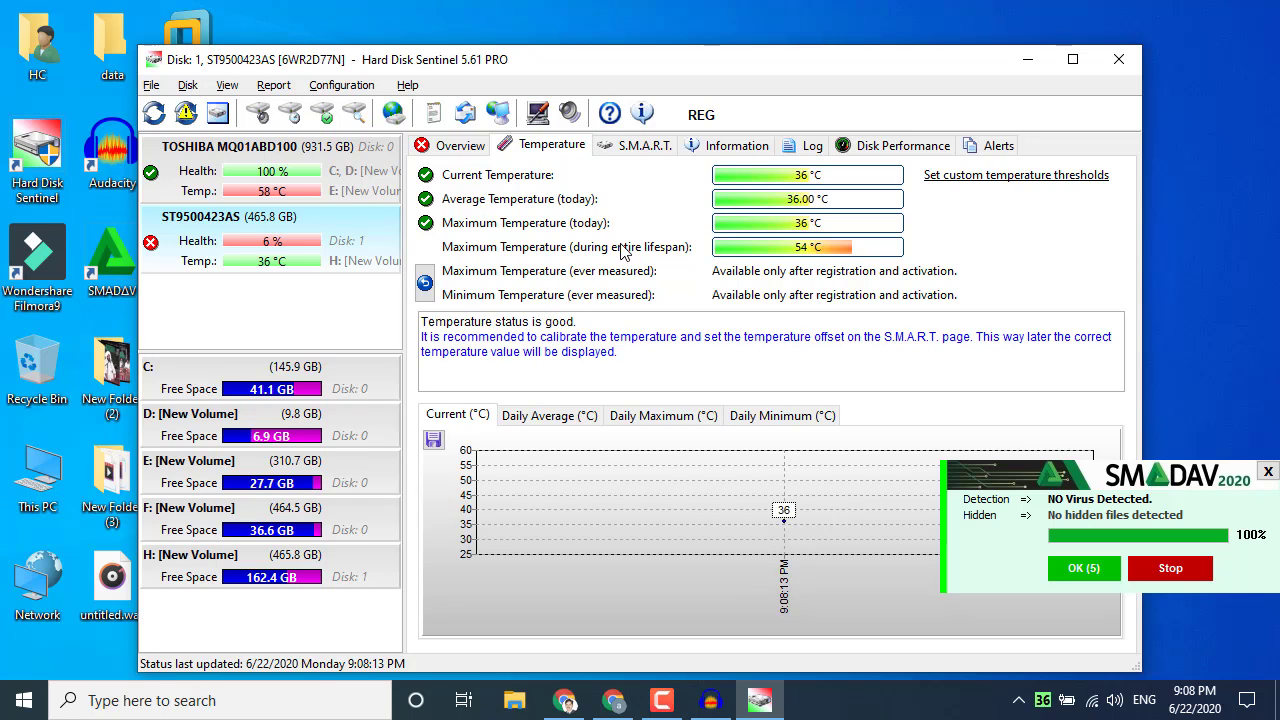
View the ST9500423AS disk's S.M.A.R.T. attributes, select Reallocated Sectors Count and widen the Attribute column to fit the full names
{"action": "left_click", "coordinate": [645, 147]}
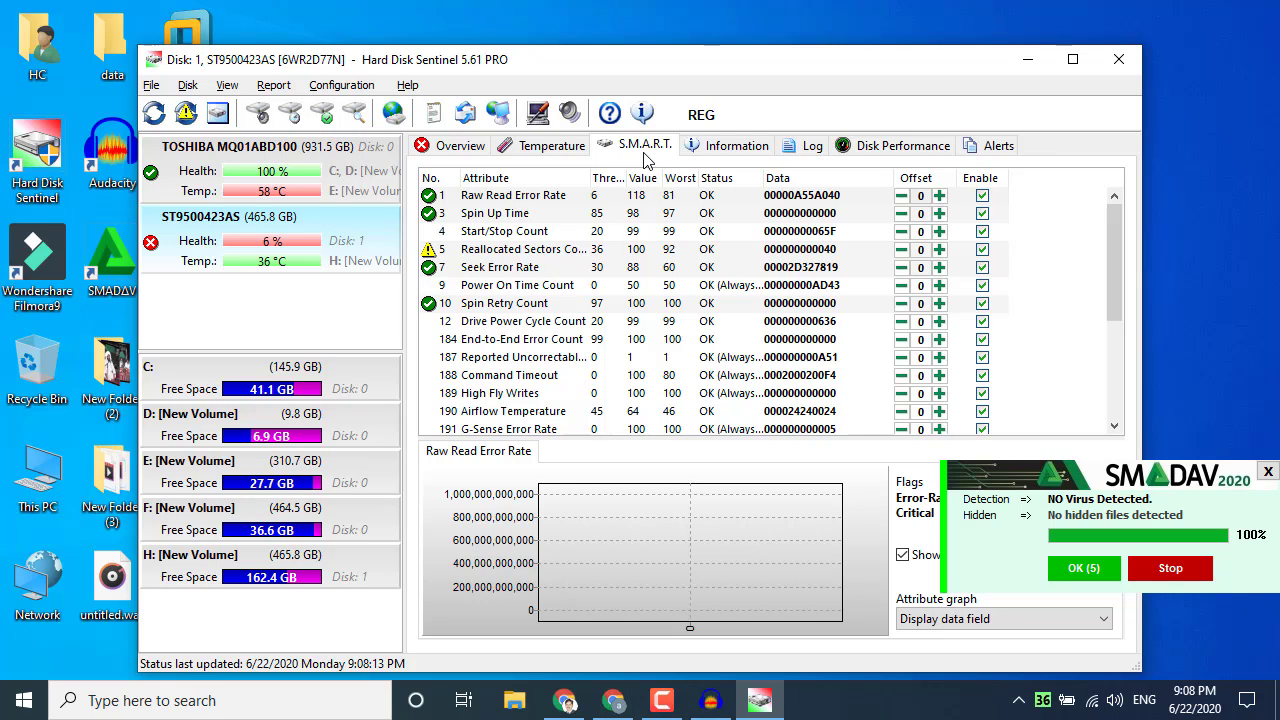
{"action": "left_click", "coordinate": [436, 253]}
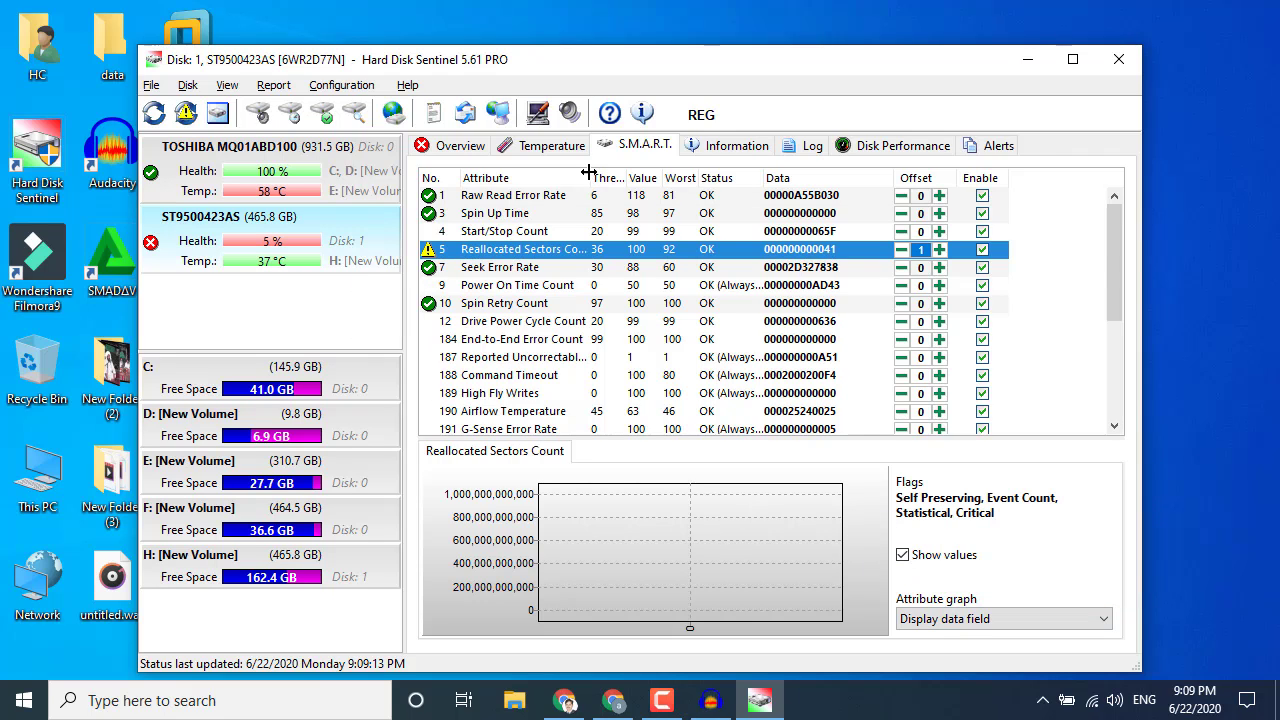
{"action": "left_click_drag", "start_coordinate": [590, 178], "coordinate": [704, 206]}
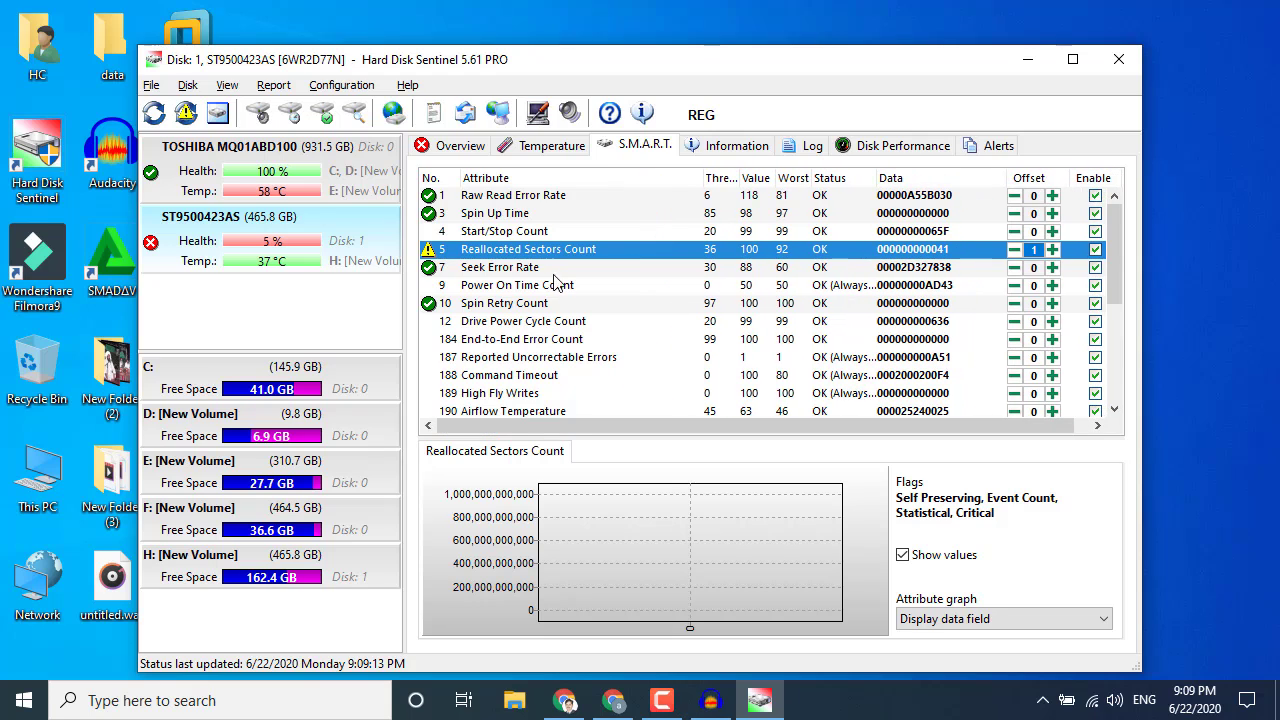
{"action": "mouse_move", "coordinate": [538, 262]}
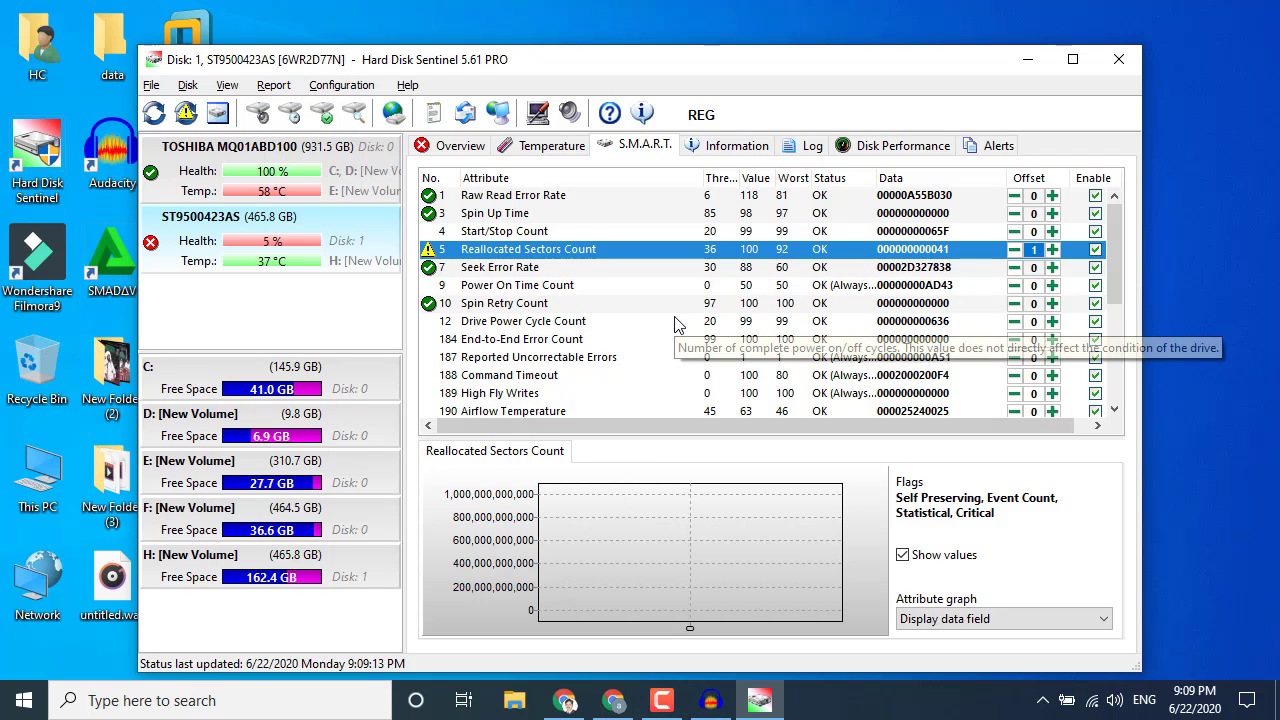
Examine the ST9500423AS disk's detailed information, event log and transfer performance, and return to its health overview
{"action": "left_click", "coordinate": [750, 147]}
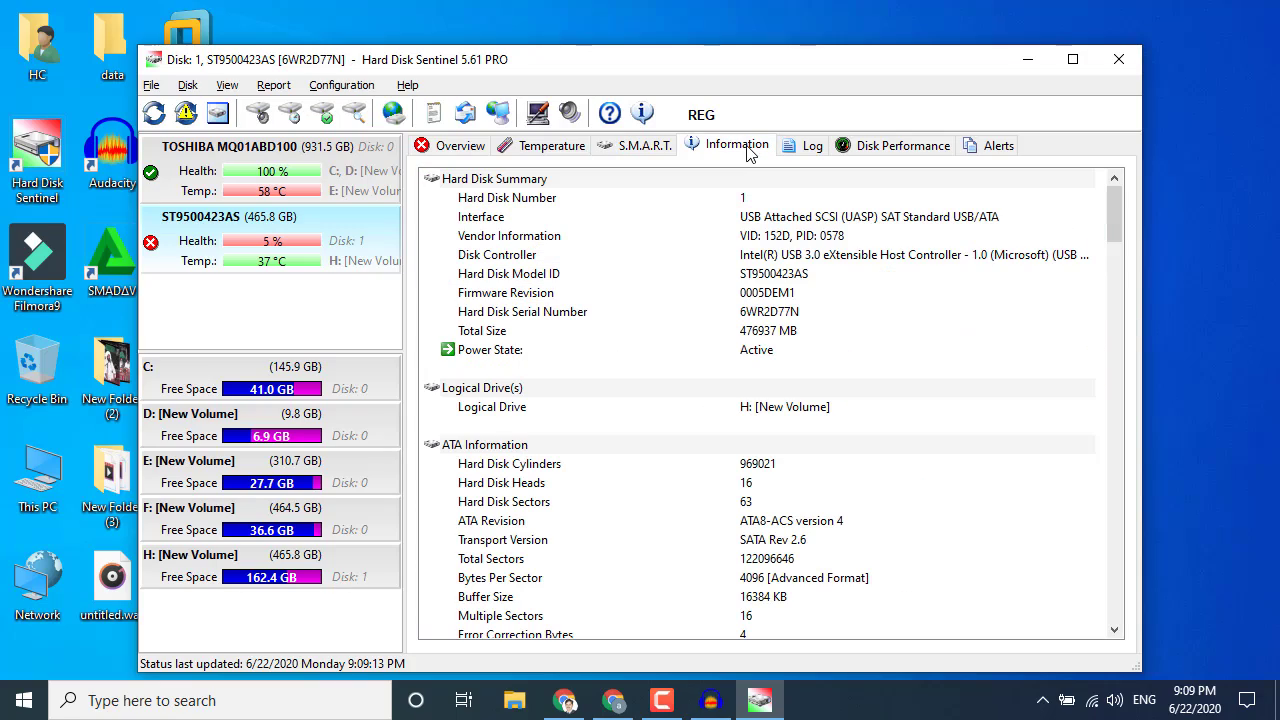
{"action": "scroll", "coordinate": [655, 350], "scroll_direction": "down", "scroll_amount": 5}
{"action": "scroll", "coordinate": [655, 355], "scroll_direction": "down", "scroll_amount": 10}
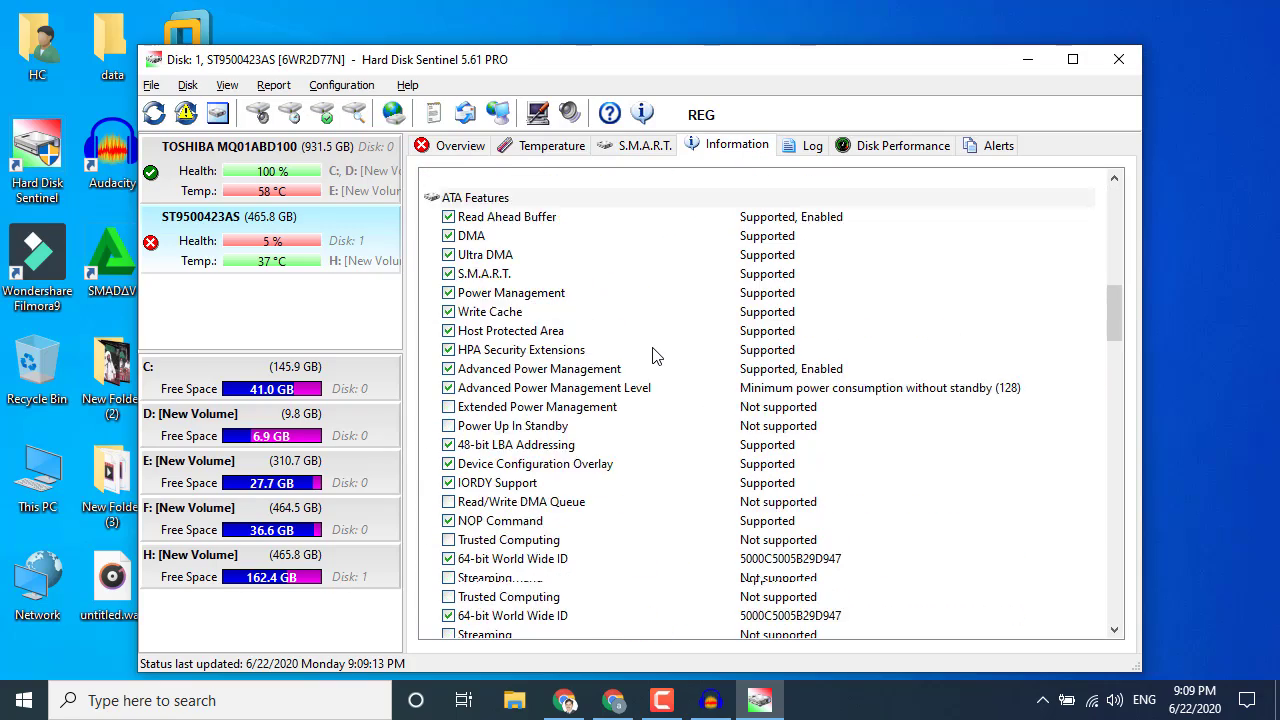
{"action": "scroll", "coordinate": [655, 355], "scroll_direction": "up", "scroll_amount": 7}
{"action": "scroll", "coordinate": [655, 355], "scroll_direction": "up", "scroll_amount": 6}
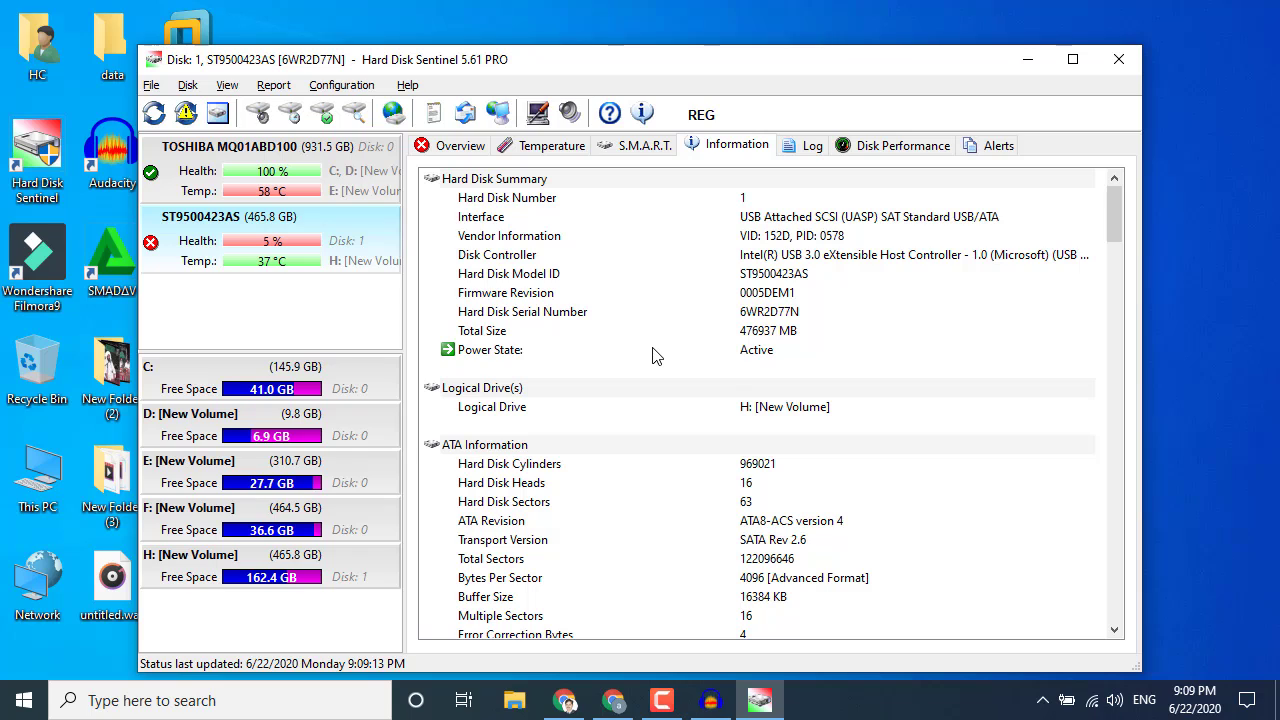
{"action": "left_click", "coordinate": [806, 146]}
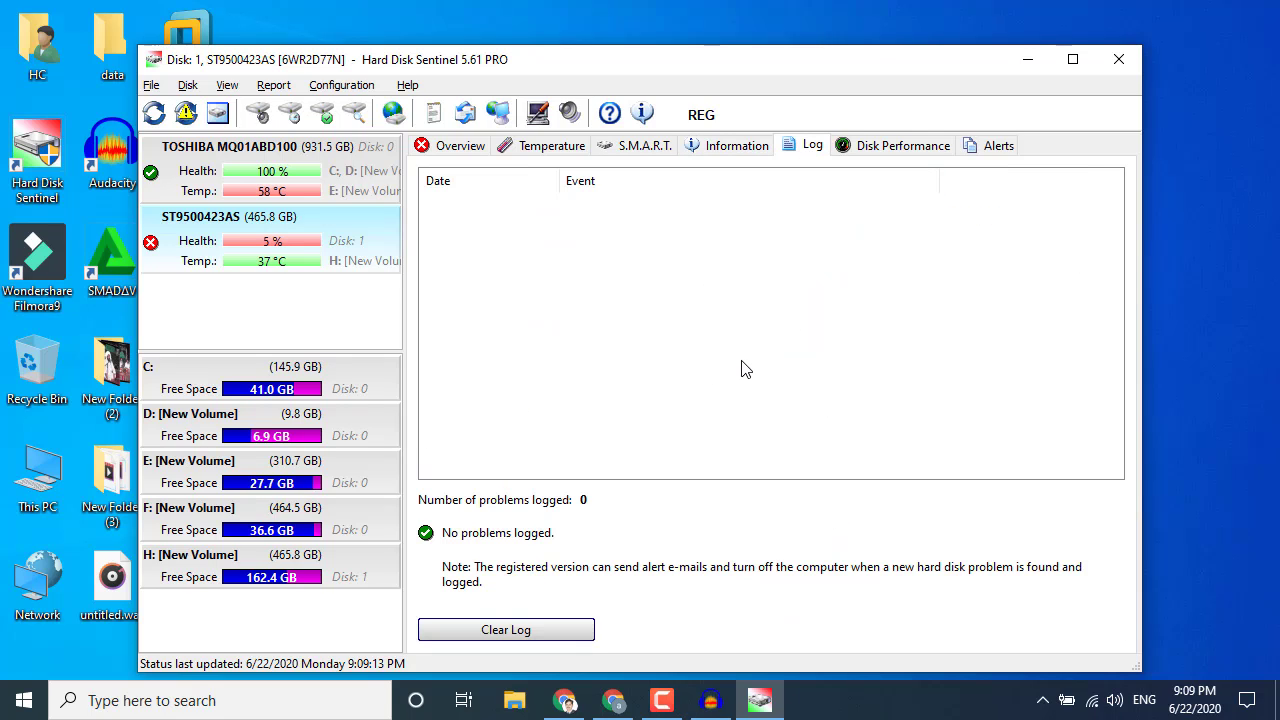
{"action": "left_click", "coordinate": [888, 150]}
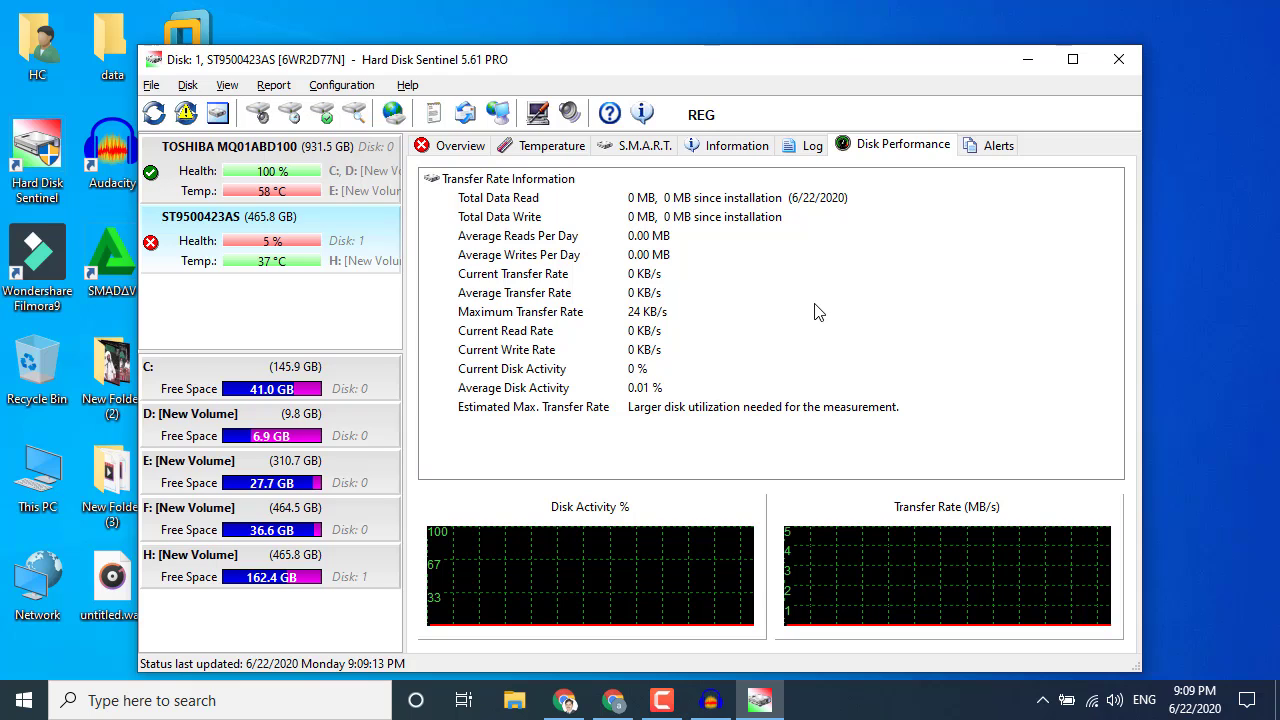
{"action": "left_click", "coordinate": [470, 146]}
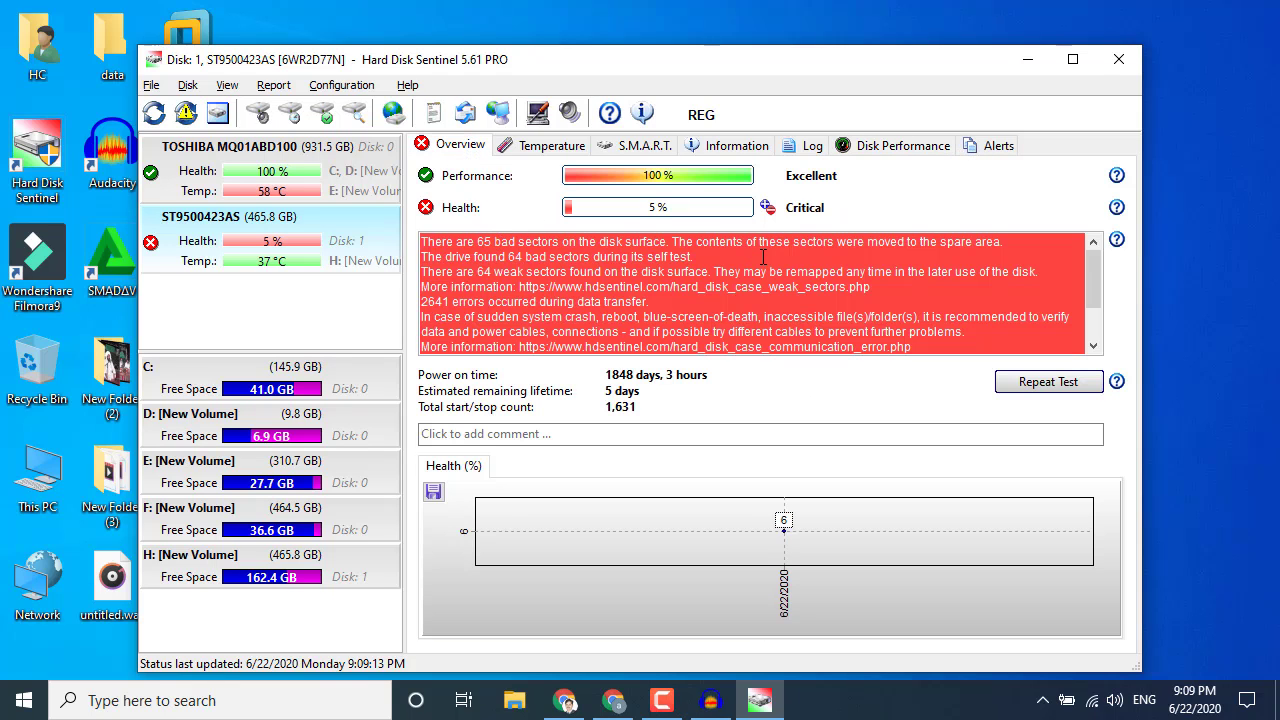
Show the ST9500423AS disk's S.M.A.R.T. attributes in a maximized window and disable the Reallocated Sectors Count attribute
{"action": "left_click", "coordinate": [768, 208]}
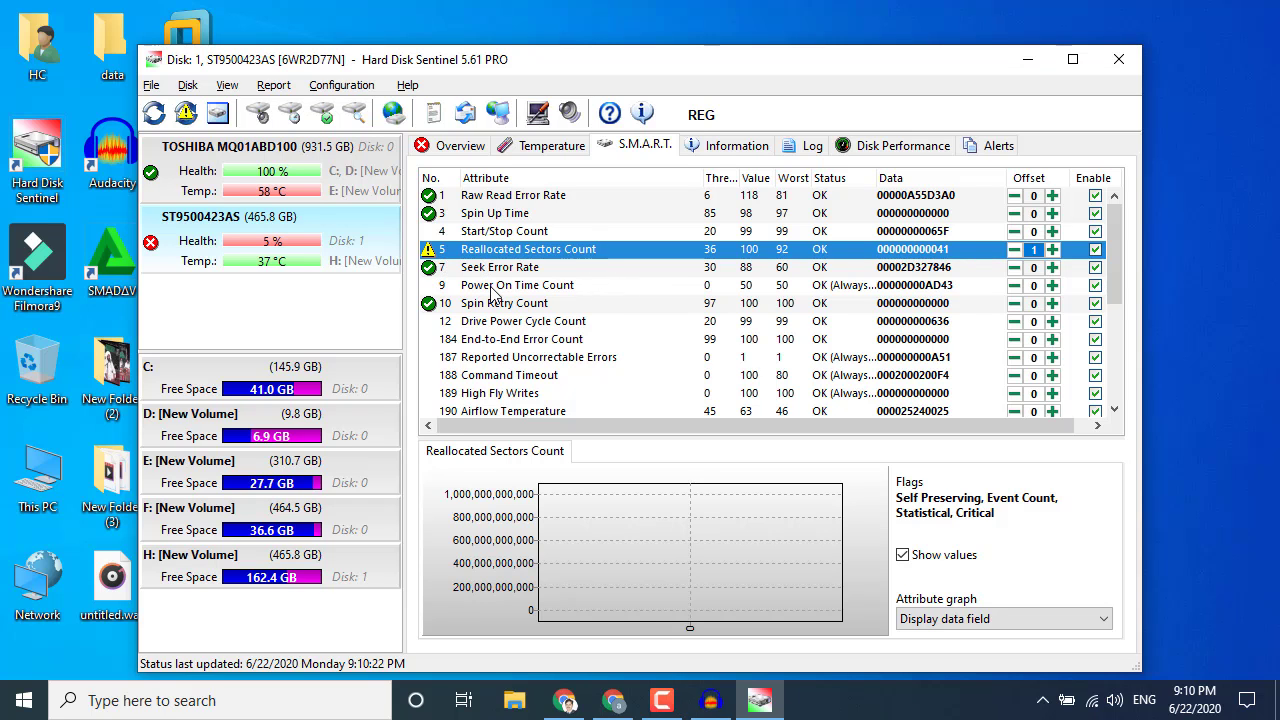
{"action": "double_click", "coordinate": [572, 60]}
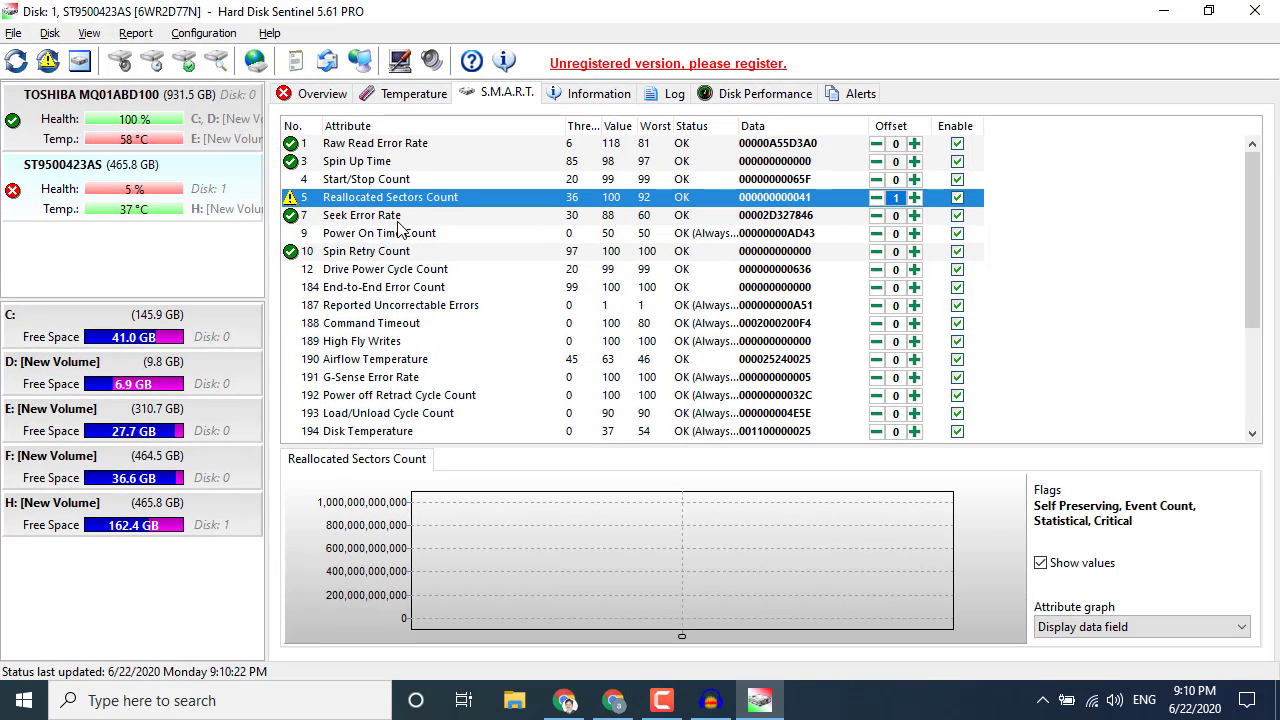
{"action": "left_click", "coordinate": [957, 197]}
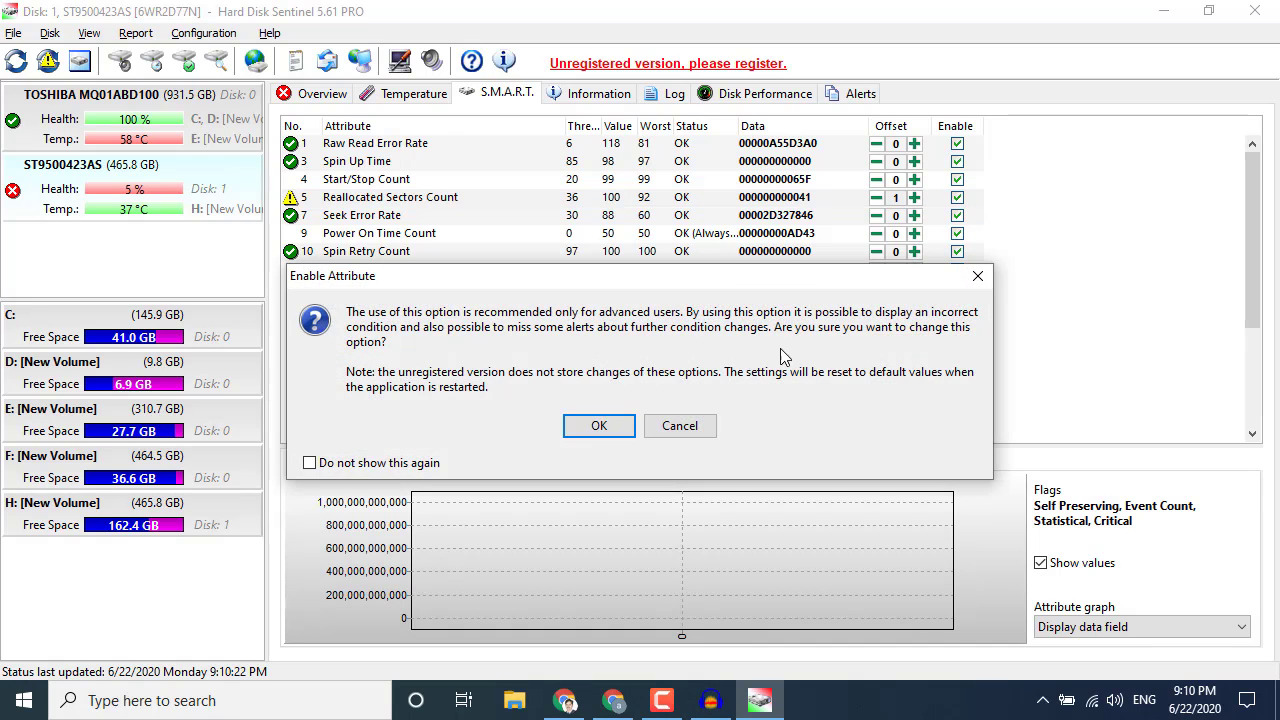
{"action": "left_click", "coordinate": [599, 426]}
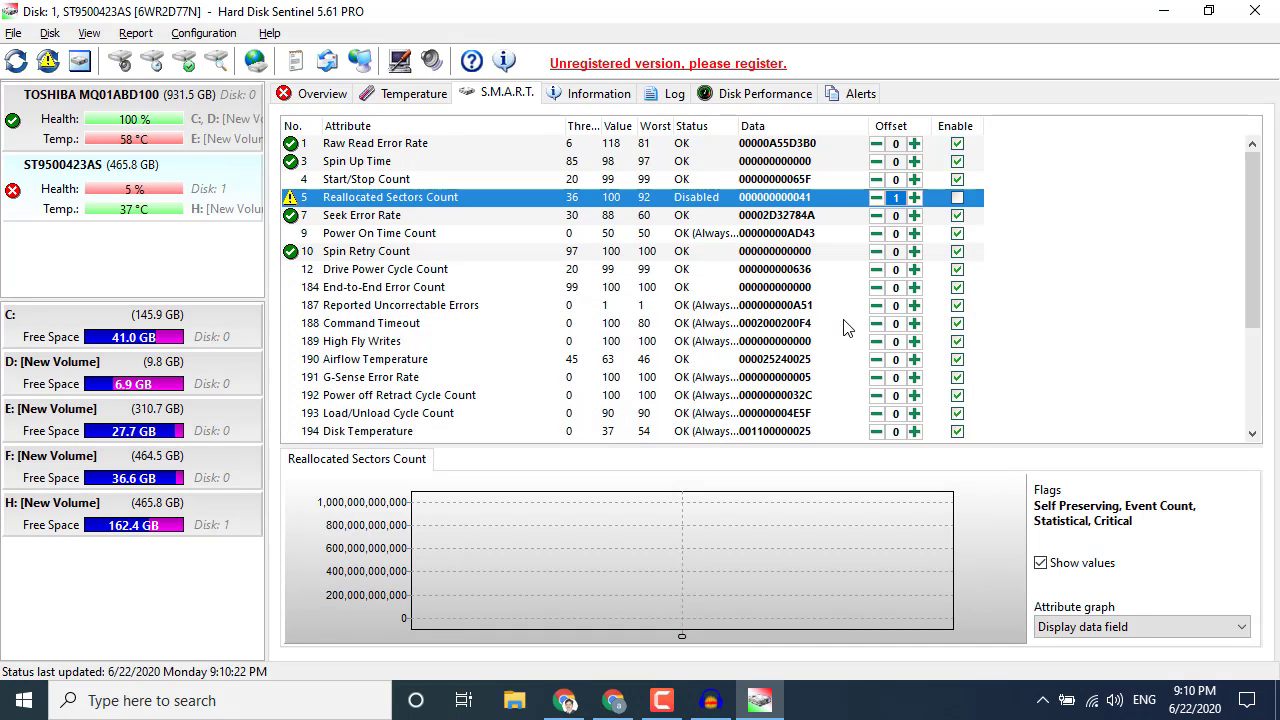
Disable the Current Pending Sector Count and Off-Line Uncorrectable Sector Count attributes of the ST9500423AS disk, accepting the advanced-user warnings
{"action": "scroll", "coordinate": [845, 325], "scroll_direction": "down", "scroll_amount": 3}
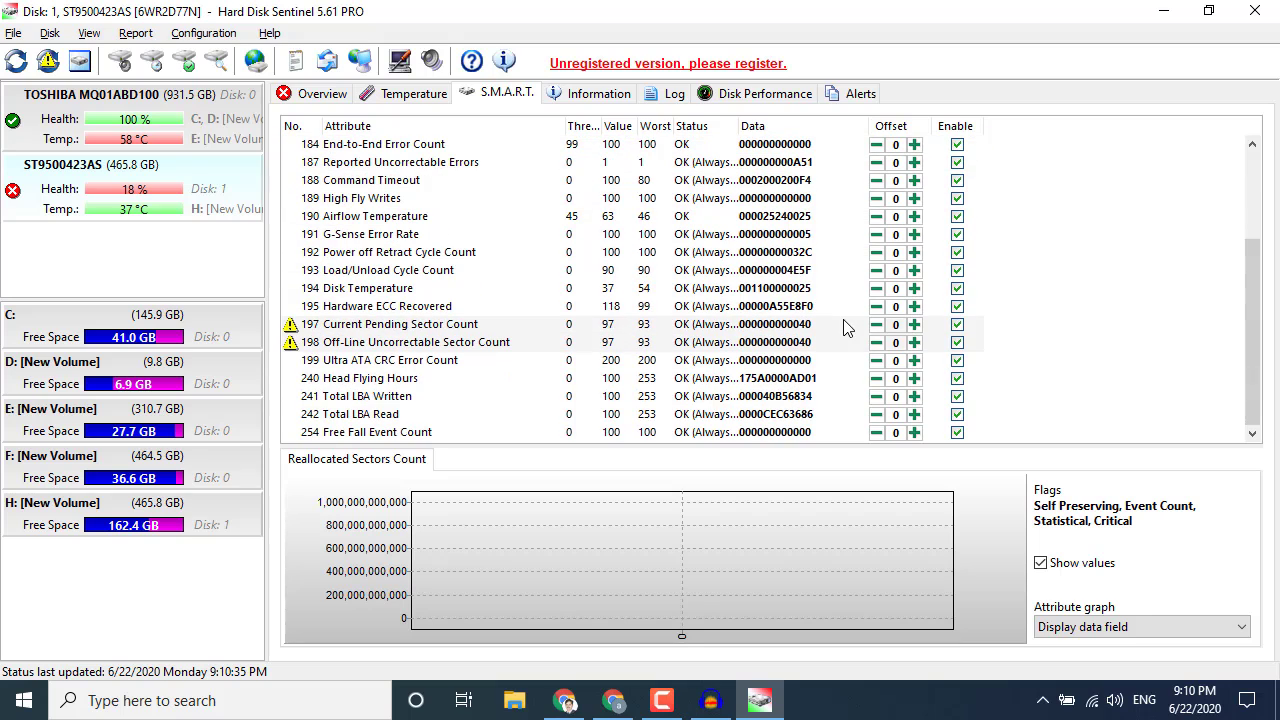
{"action": "left_click", "coordinate": [355, 323]}
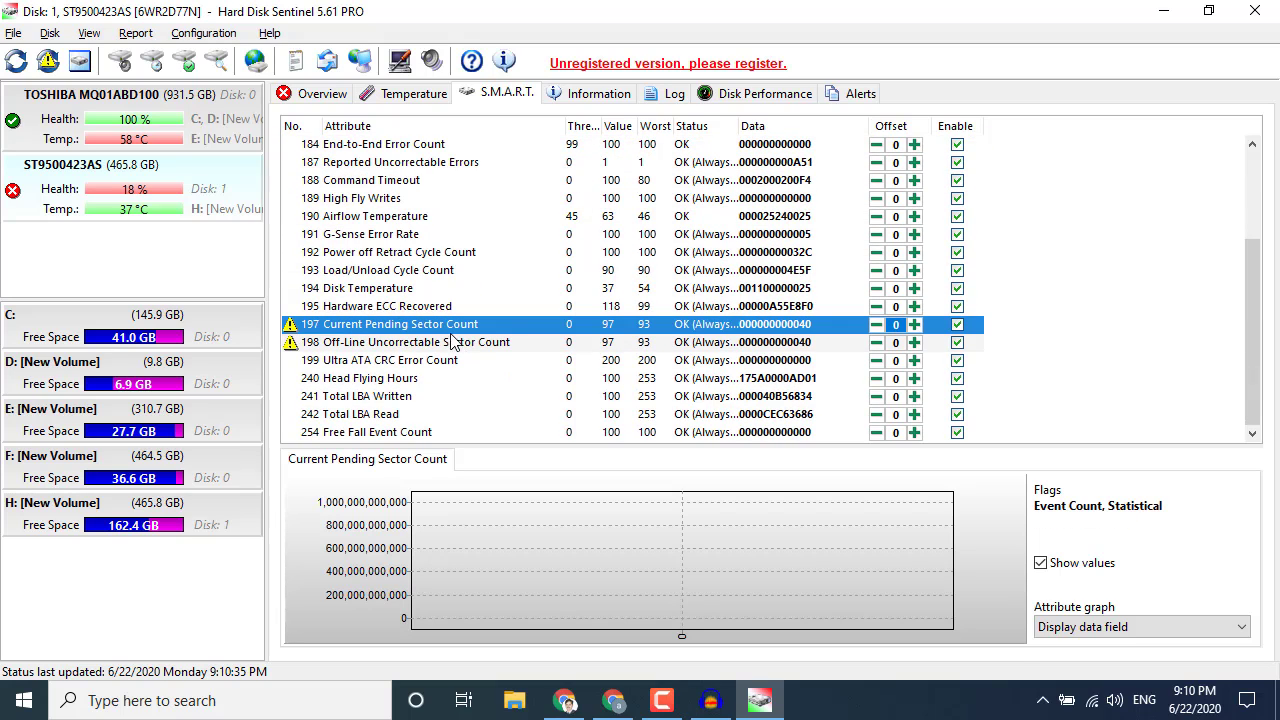
{"action": "left_click", "coordinate": [957, 324]}
{"action": "left_click", "coordinate": [598, 424]}
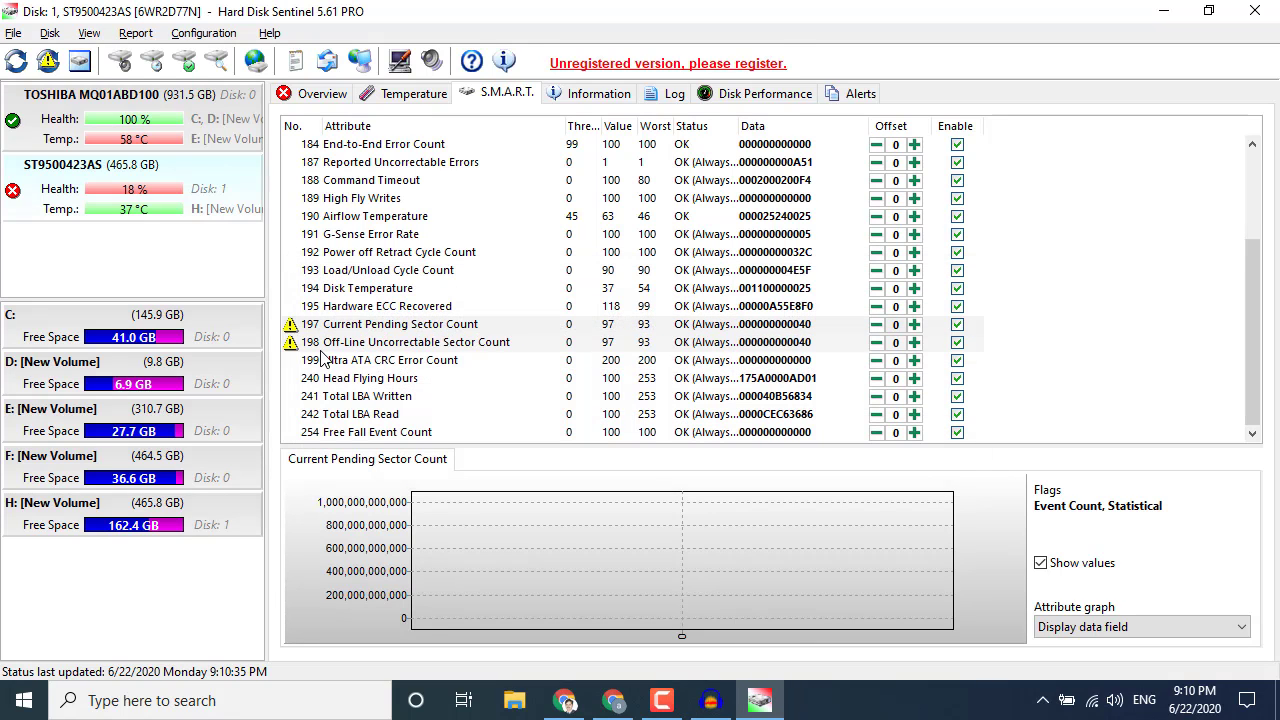
{"action": "left_click", "coordinate": [328, 345]}
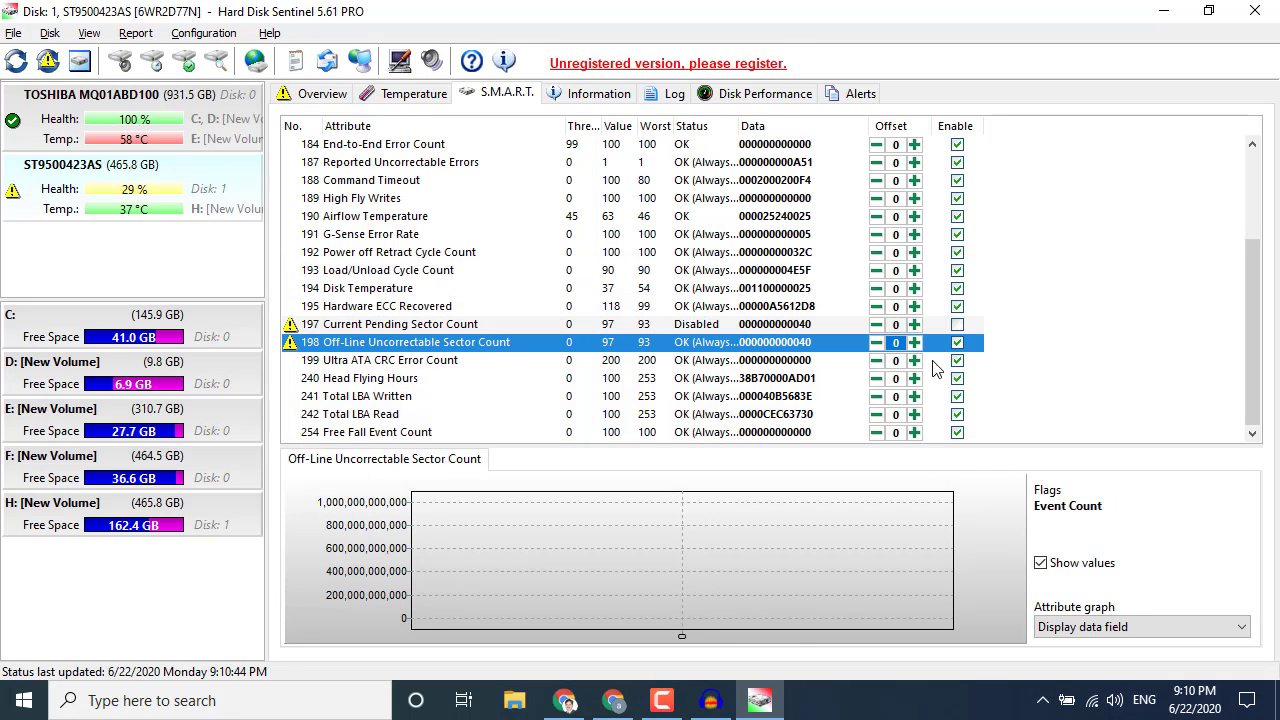
{"action": "left_click", "coordinate": [957, 342]}
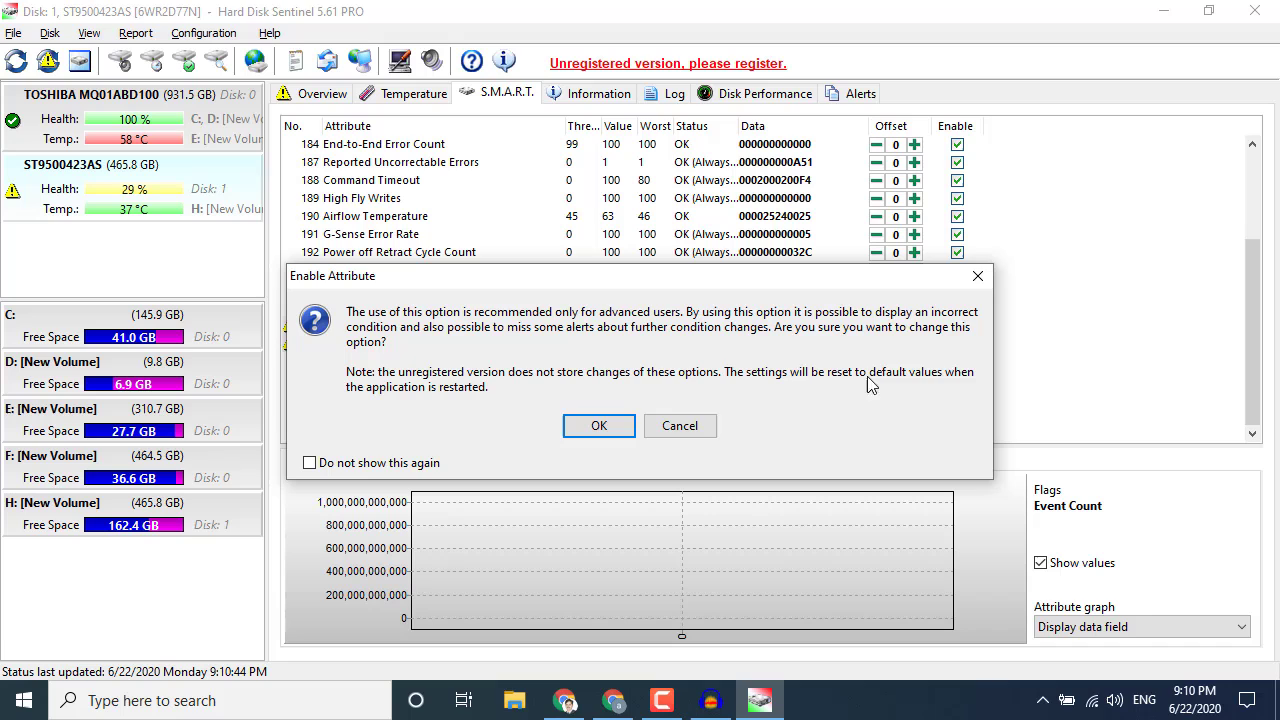
{"action": "left_click", "coordinate": [598, 424]}
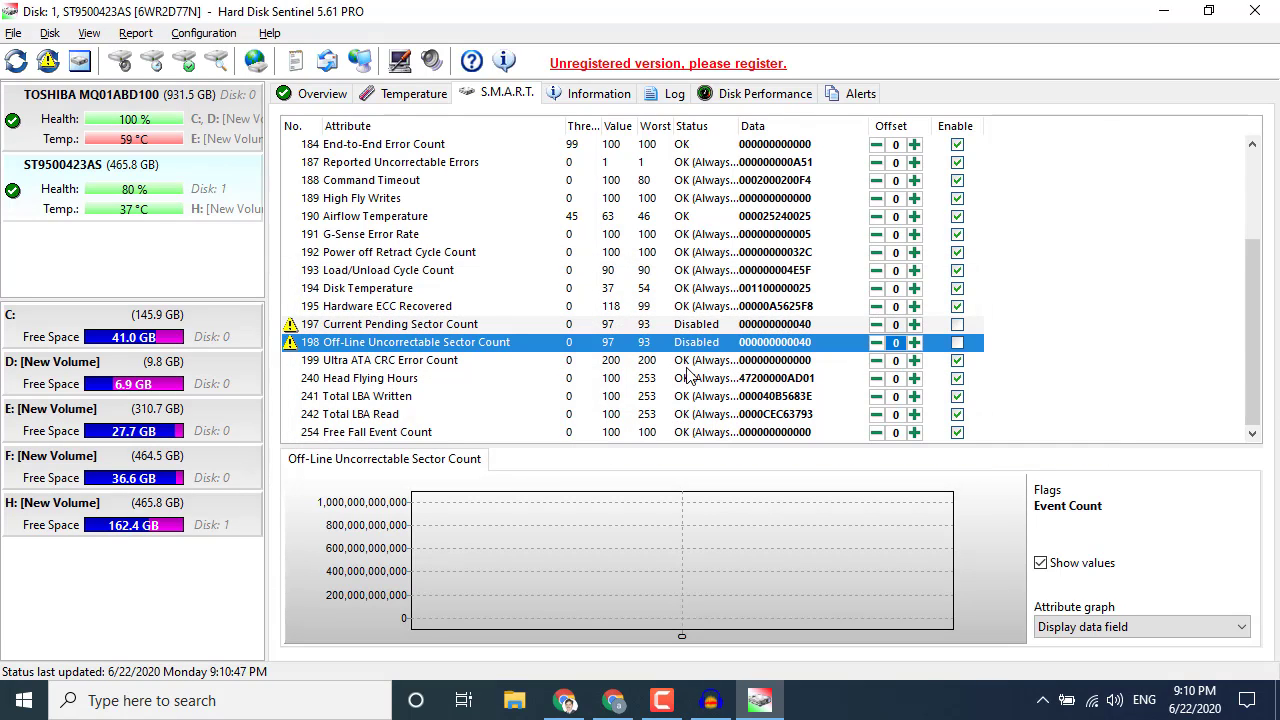
Review the disabled attributes in the S.M.A.R.T. list and check the disk's health rating and thresholds in its overview
{"action": "scroll", "coordinate": [1076, 407], "scroll_direction": "up", "scroll_amount": 3}
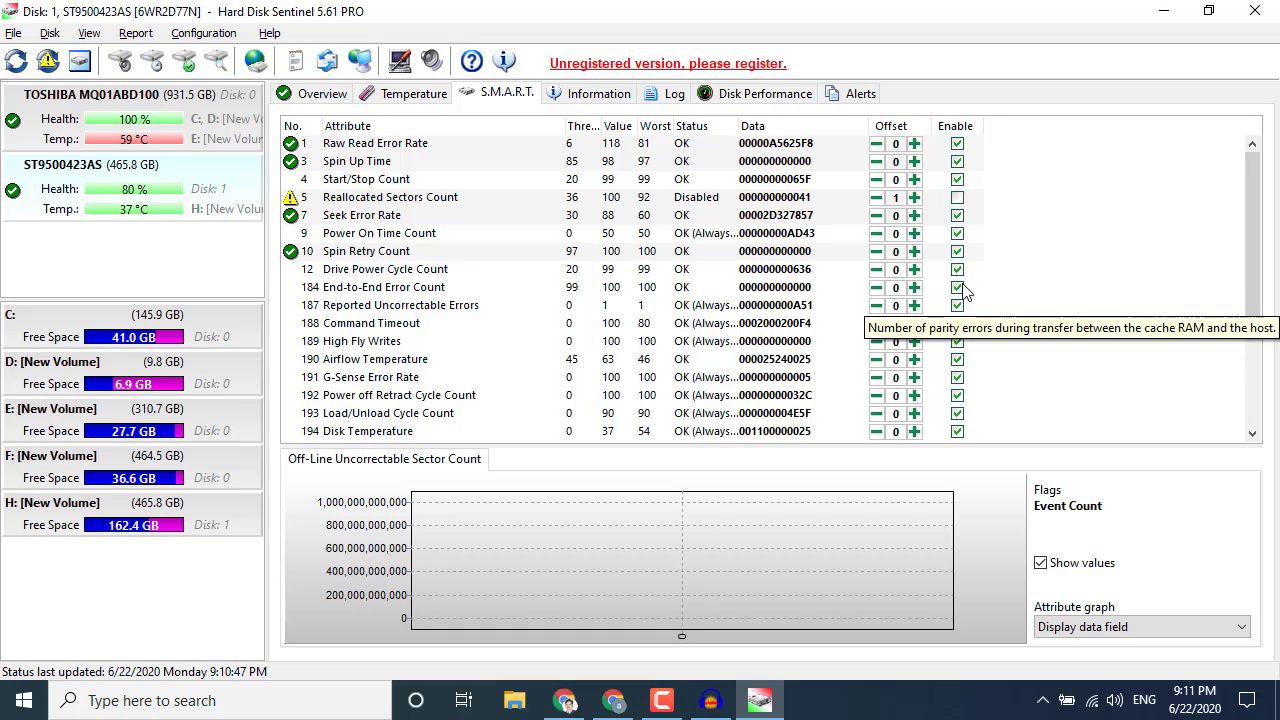
{"action": "scroll", "coordinate": [963, 292], "scroll_direction": "down", "scroll_amount": 3}
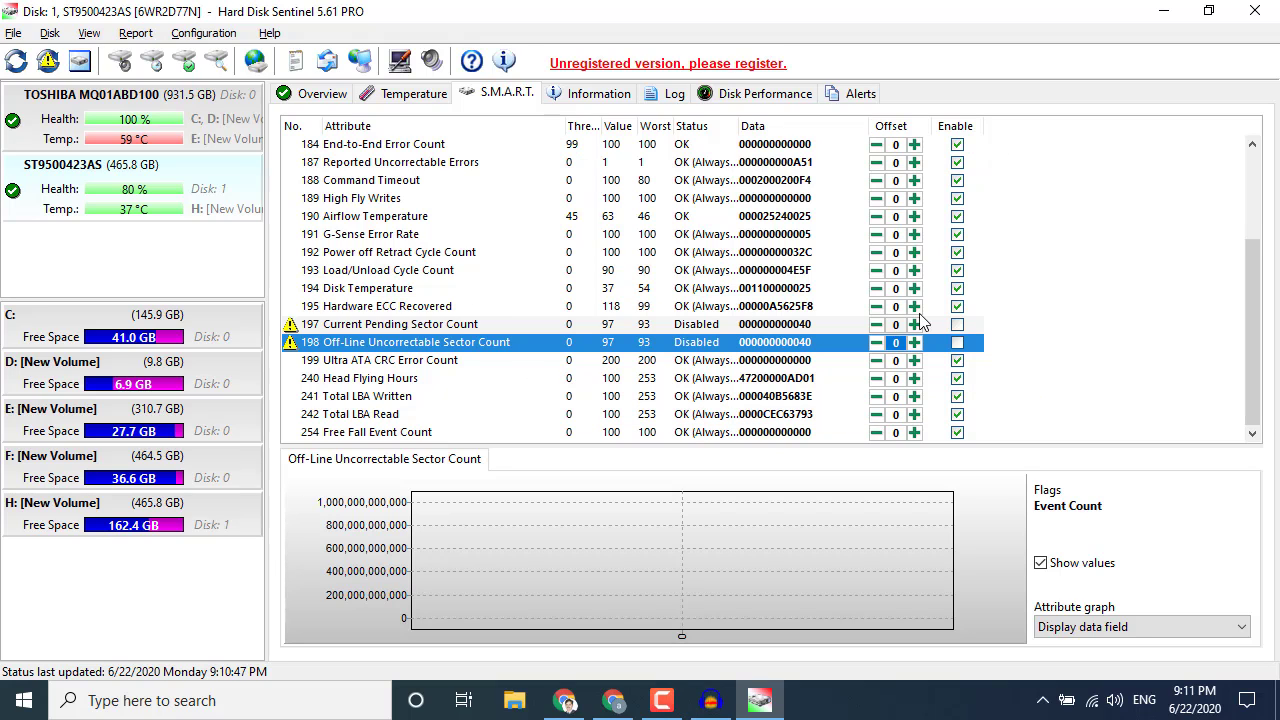
{"action": "scroll", "coordinate": [988, 331], "scroll_direction": "up", "scroll_amount": 3}
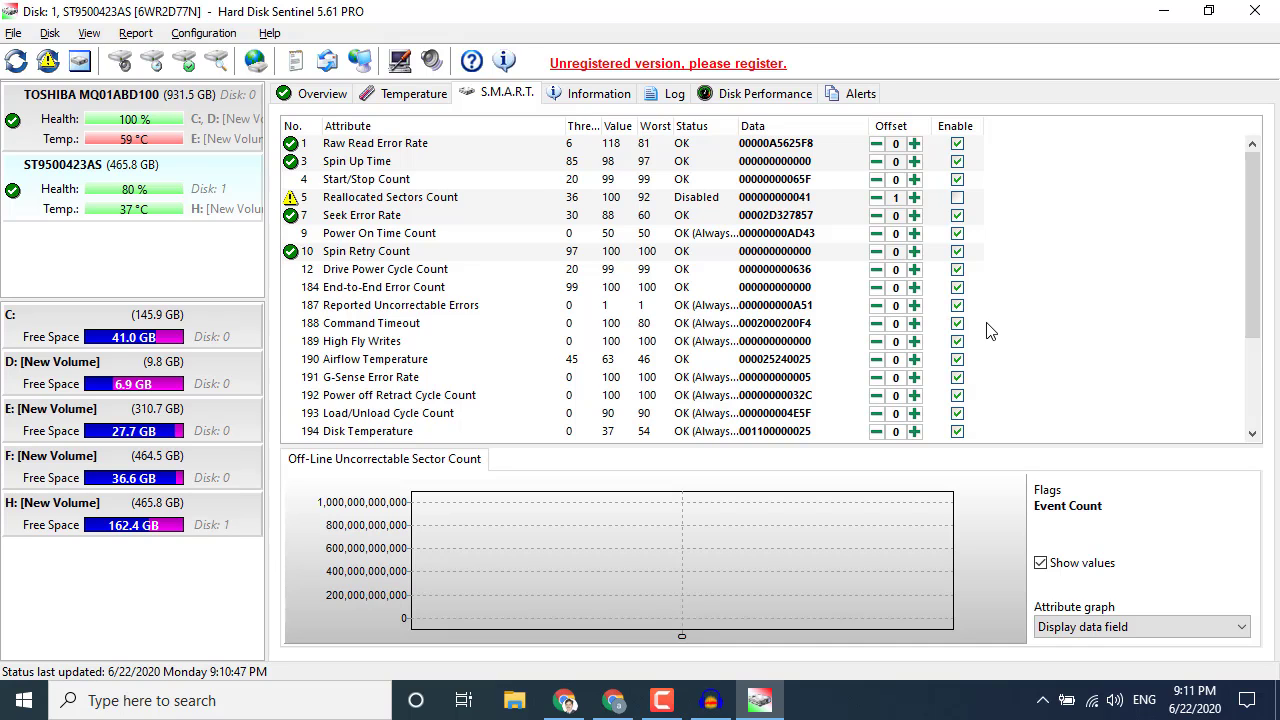
{"action": "left_click", "coordinate": [310, 99]}
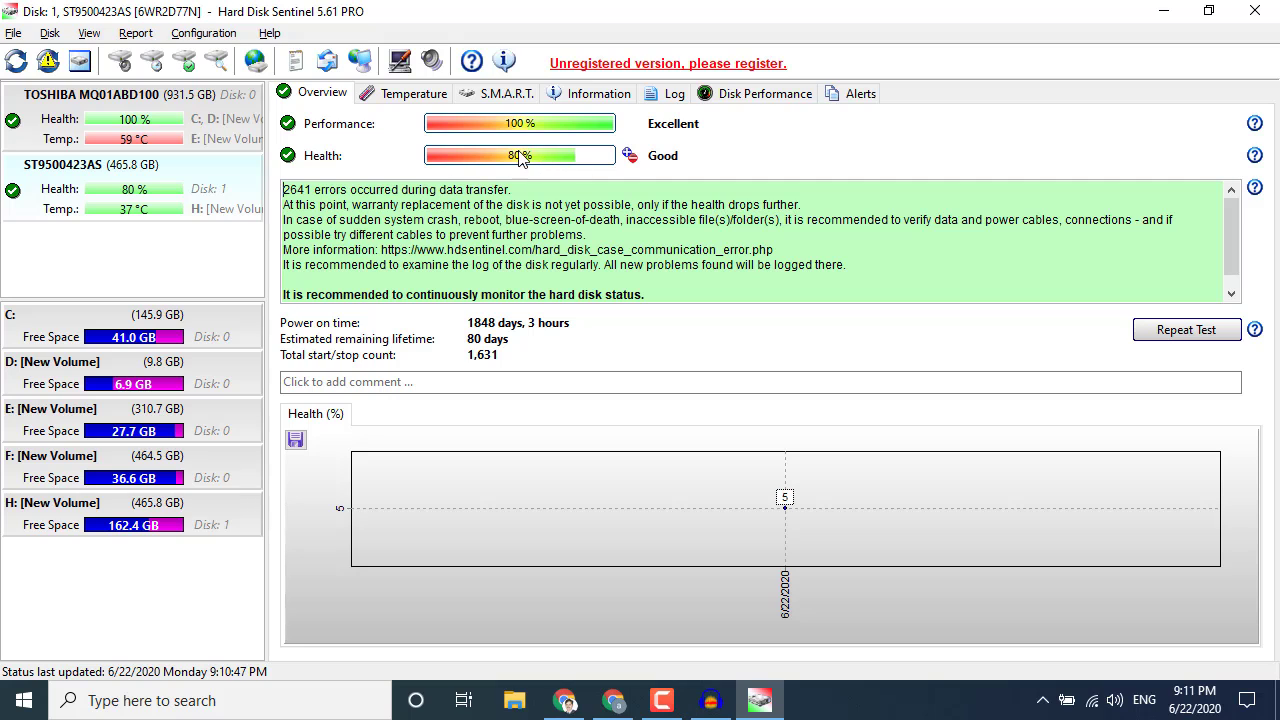
{"action": "mouse_move", "coordinate": [515, 163]}
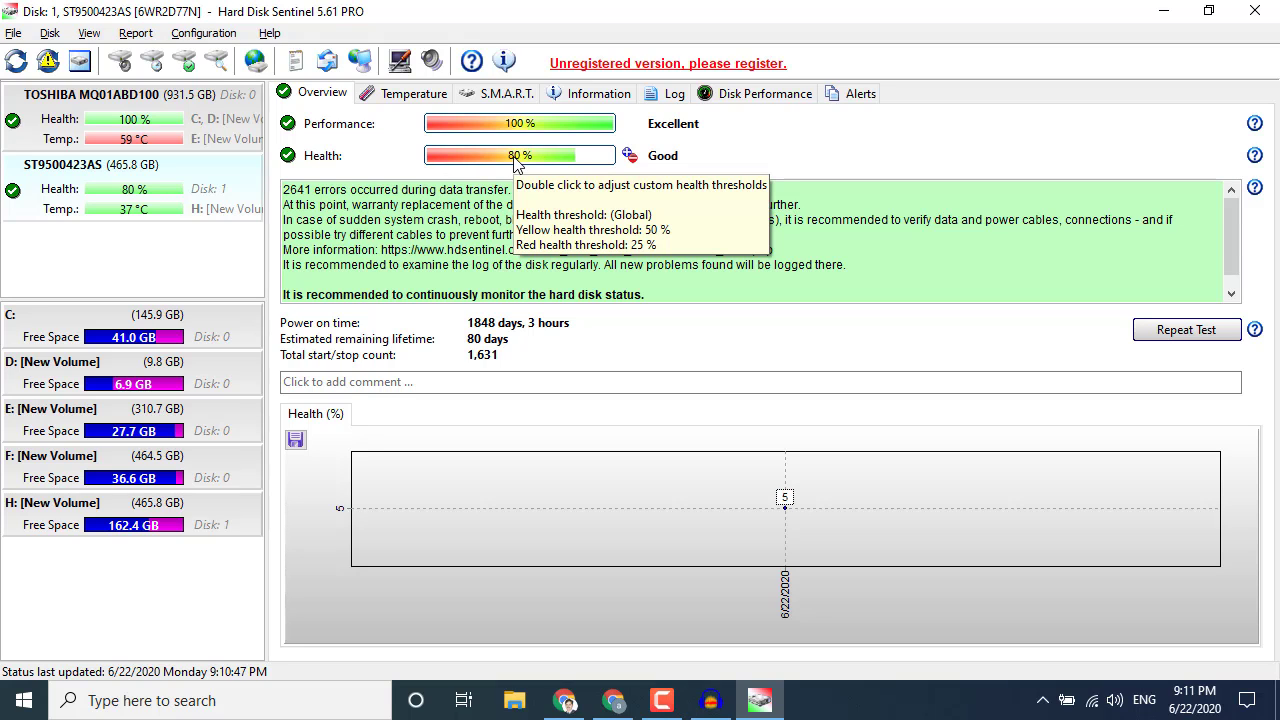